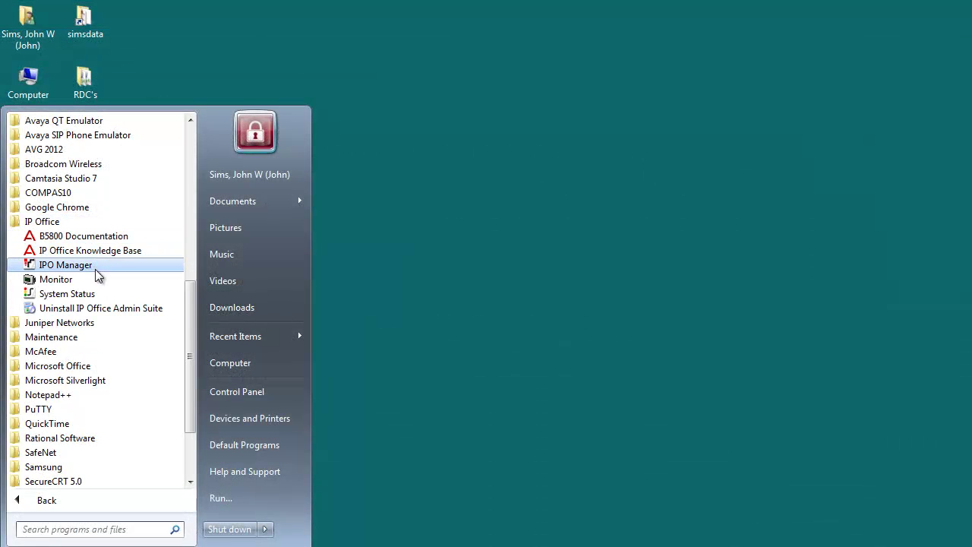
Launch Monitor, open the system selection dialog and check its list of control unit IP addresses
{"action": "left_click", "coordinate": [97, 283]}
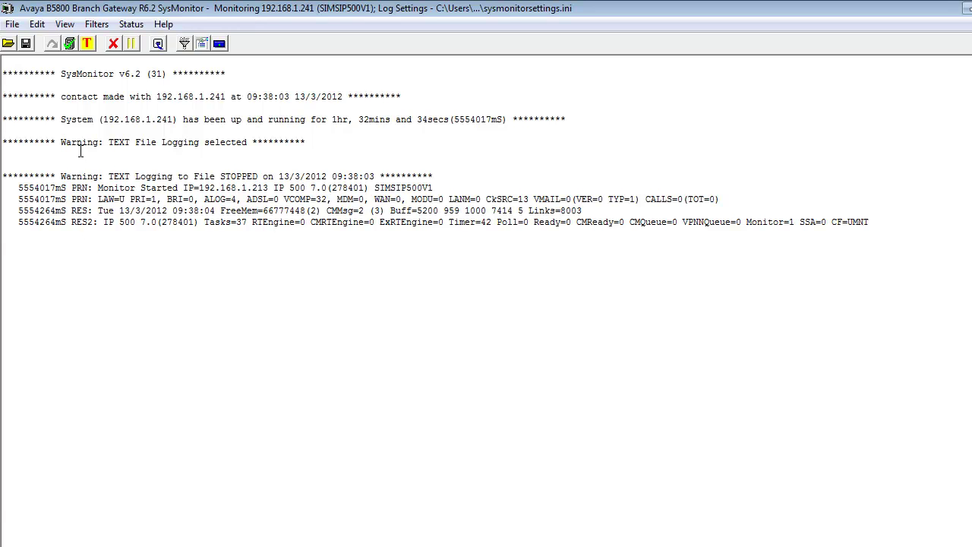
{"action": "left_click", "coordinate": [13, 25]}
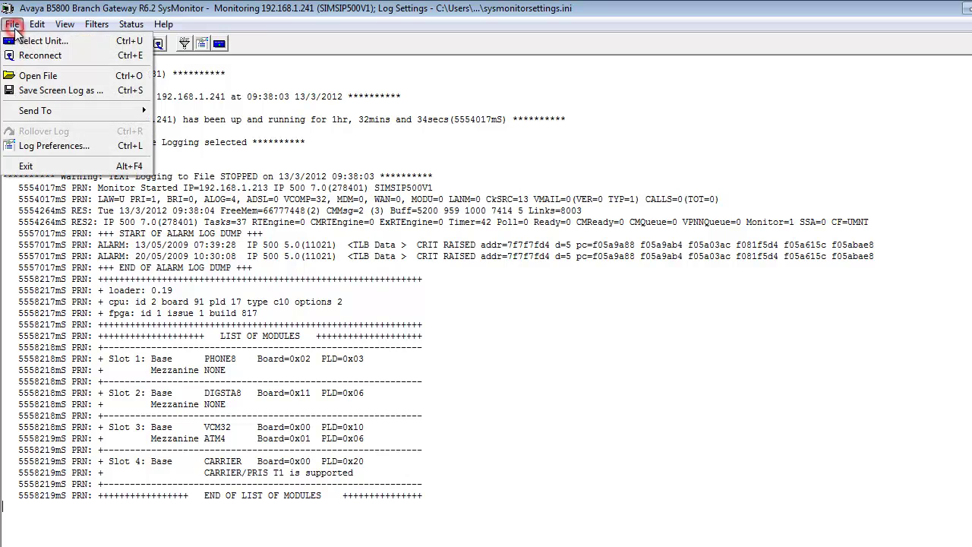
{"action": "left_click", "coordinate": [34, 36]}
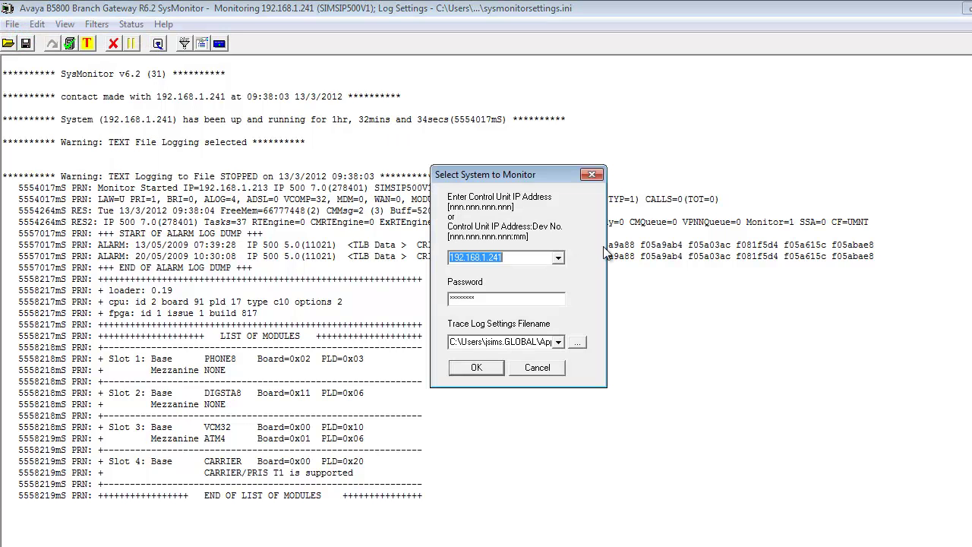
{"action": "left_click", "coordinate": [558, 258]}
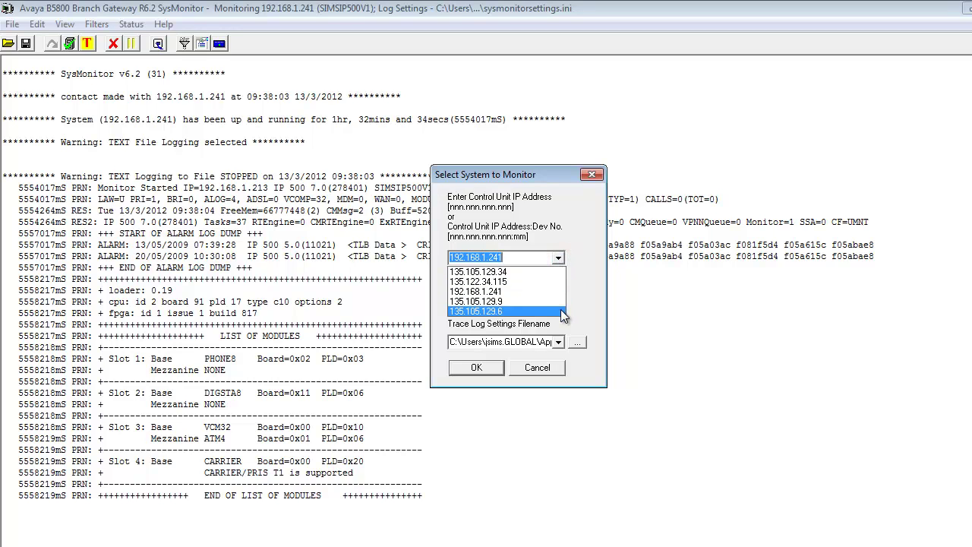
{"action": "left_click", "coordinate": [558, 259]}
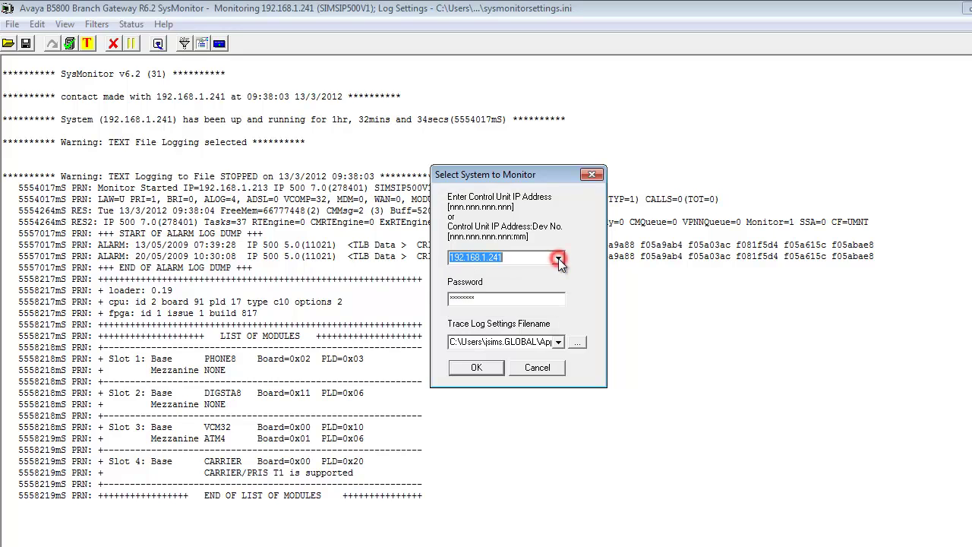
Select the full trace log settings file path for copying and accept the system selection for 192.168.1.241
{"action": "left_click", "coordinate": [536, 300]}
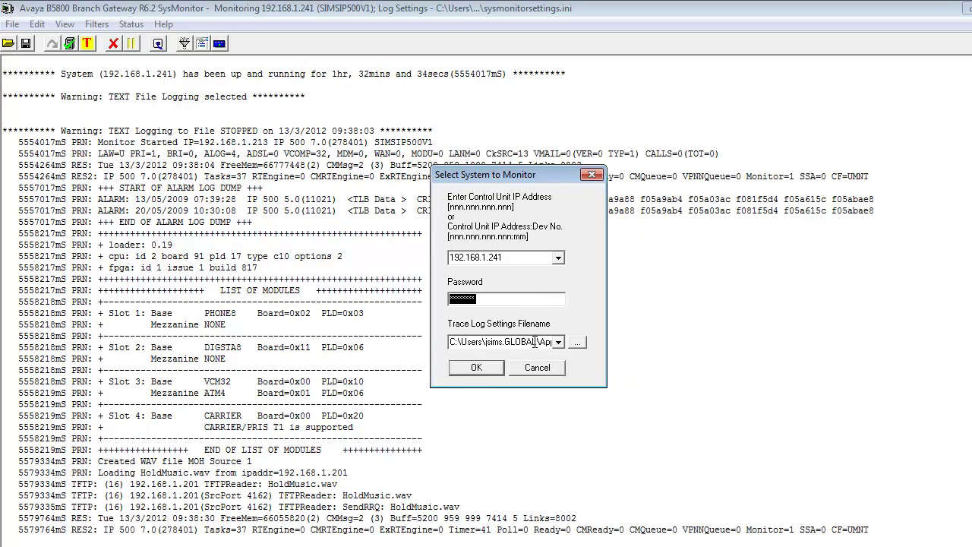
{"action": "left_click", "coordinate": [536, 341]}
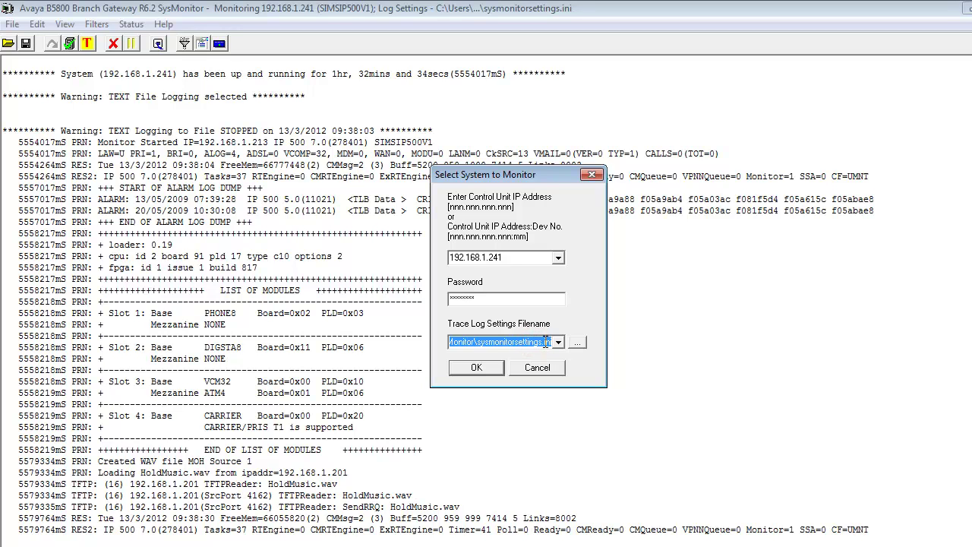
{"action": "left_click_drag", "start_coordinate": [545, 342], "coordinate": [412, 334]}
{"action": "left_click", "coordinate": [499, 368]}
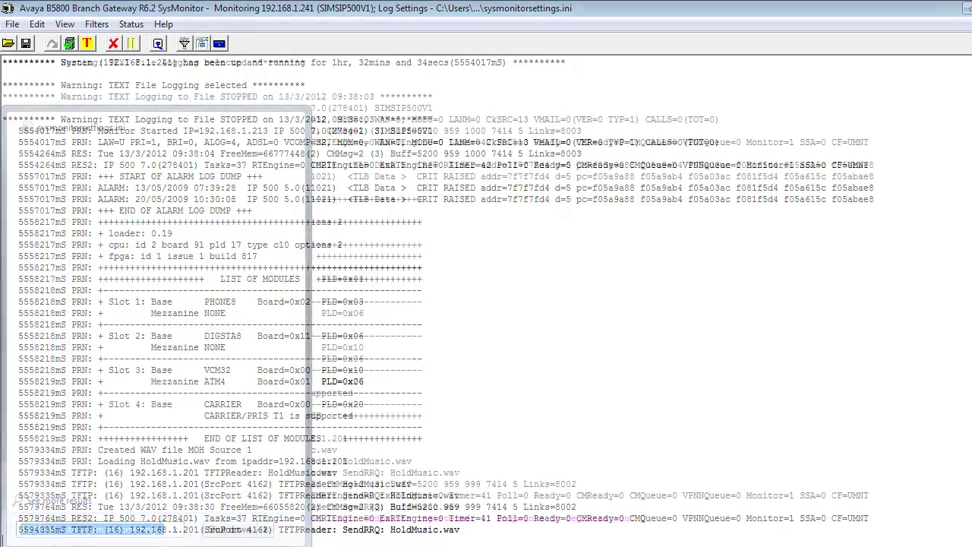
Open sysmonitorsettings.ini in Notepad using its file path and maximize the window
{"action": "left_click", "coordinate": [167, 529]}
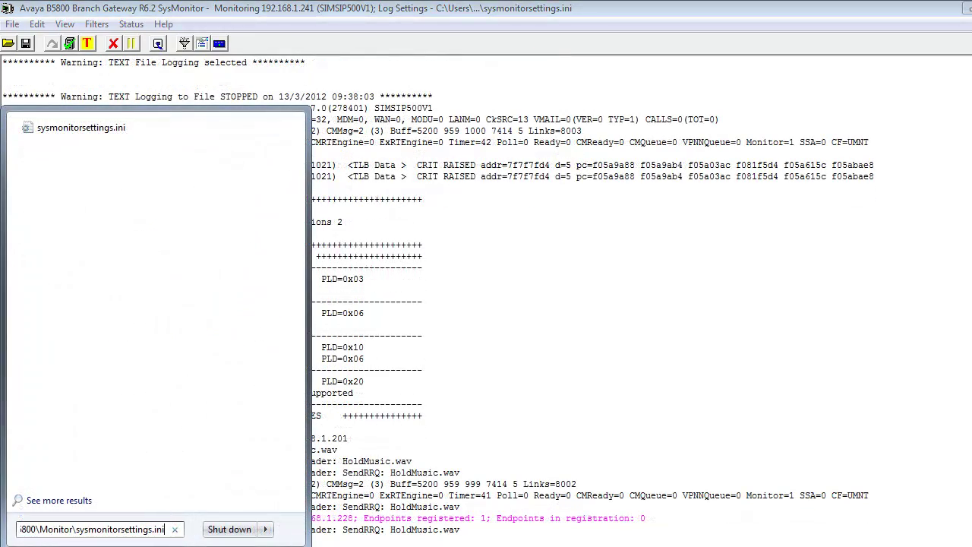
{"action": "key", "text": "Return"}
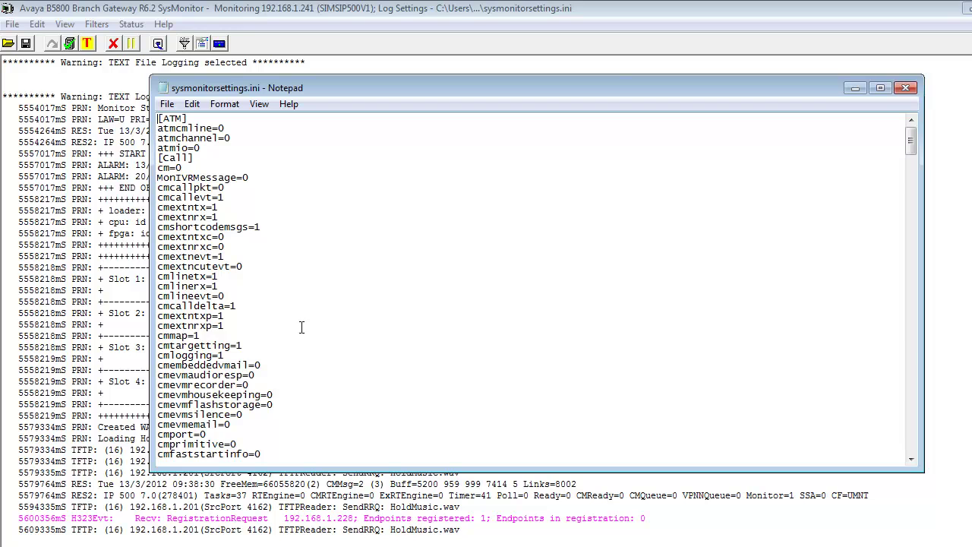
{"action": "left_click", "coordinate": [882, 87]}
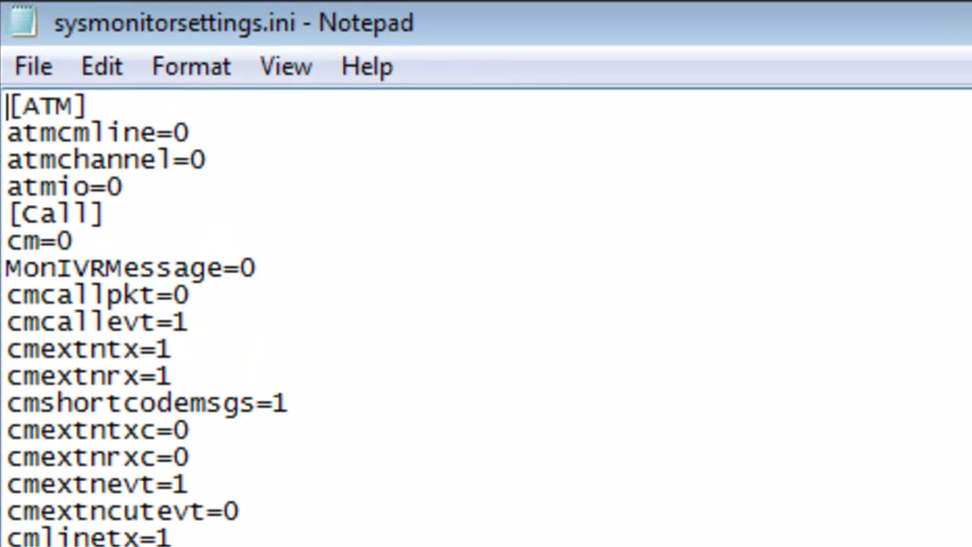
Examine the trace settings in sysmonitorsettings.ini from the ATM and Call sections through the ISDN section
{"action": "scroll", "coordinate": [486, 319], "scroll_direction": "down", "scroll_amount": 6}
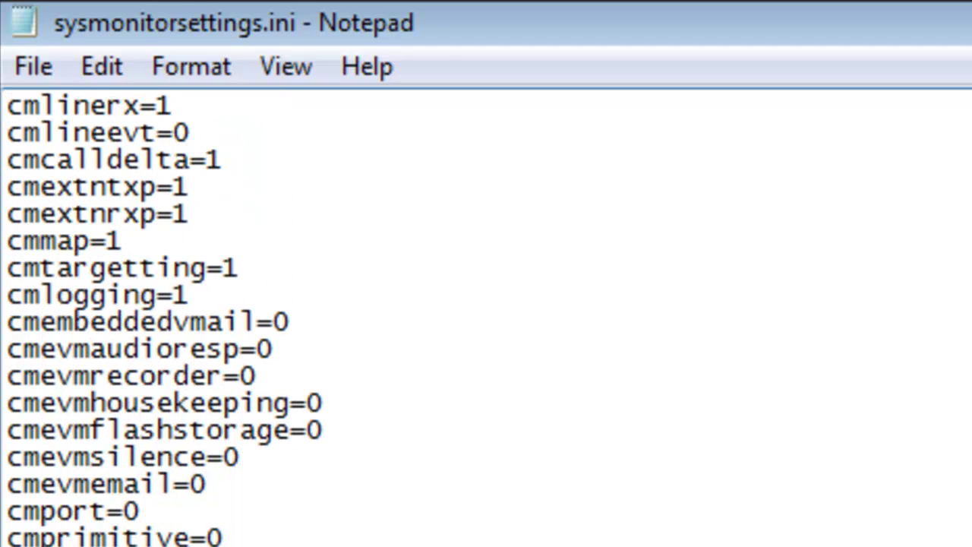
{"action": "scroll", "coordinate": [82, 299], "scroll_direction": "down", "scroll_amount": 4}
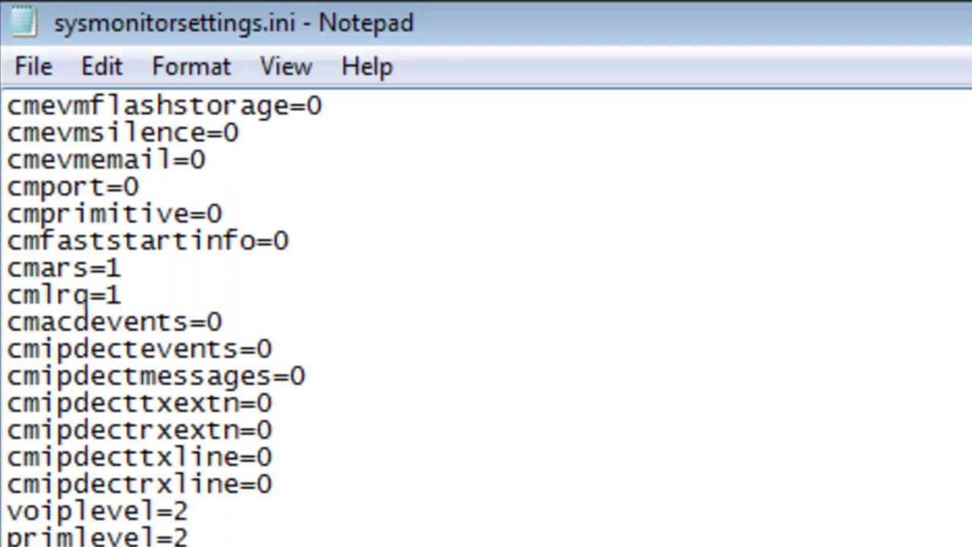
{"action": "scroll", "coordinate": [85, 296], "scroll_direction": "down", "scroll_amount": 6}
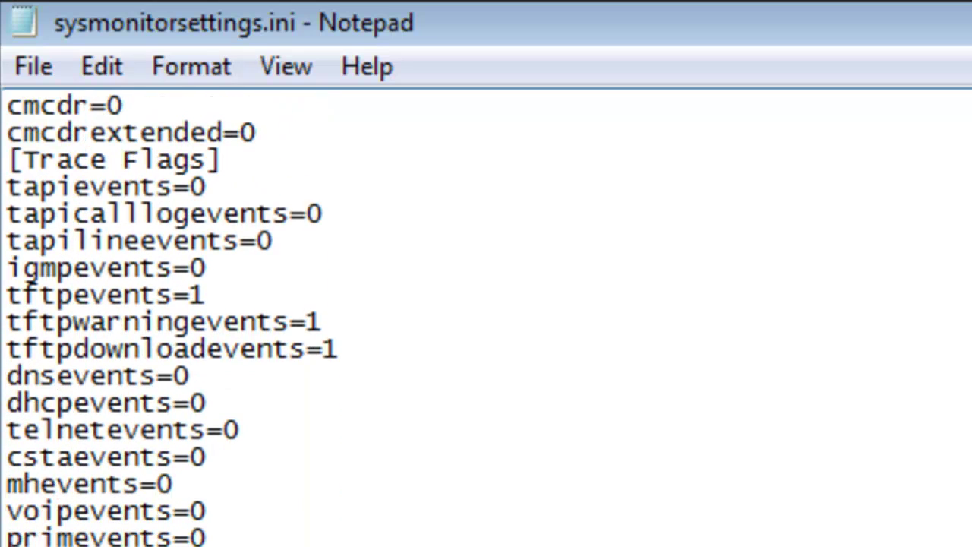
{"action": "scroll", "coordinate": [85, 296], "scroll_direction": "down", "scroll_amount": 5}
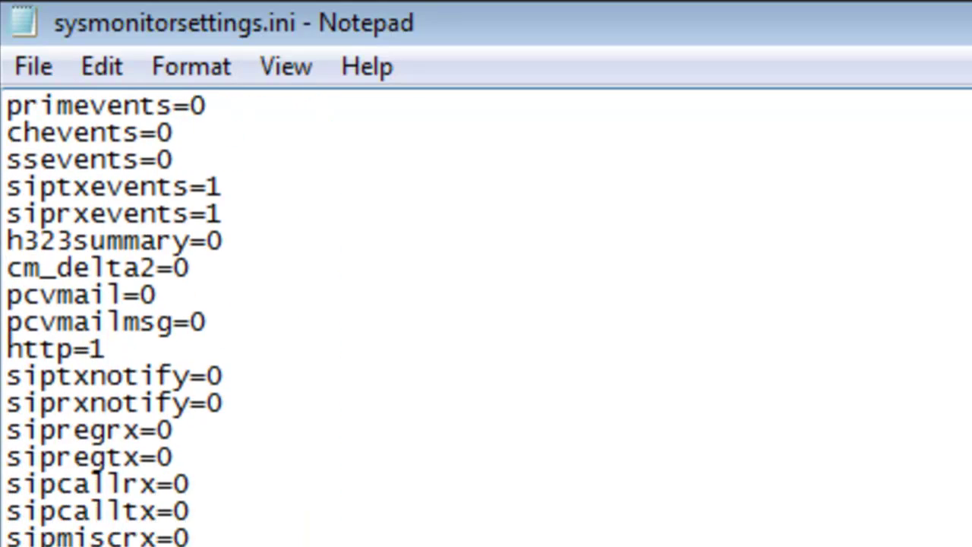
{"action": "scroll", "coordinate": [7, 336], "scroll_direction": "down", "scroll_amount": 4}
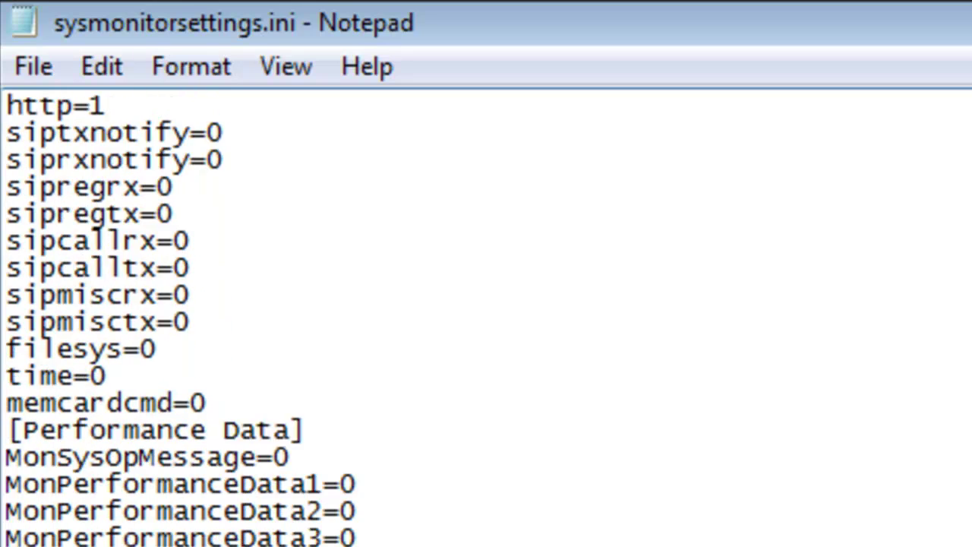
{"action": "scroll", "coordinate": [95, 122], "scroll_direction": "down", "scroll_amount": 10}
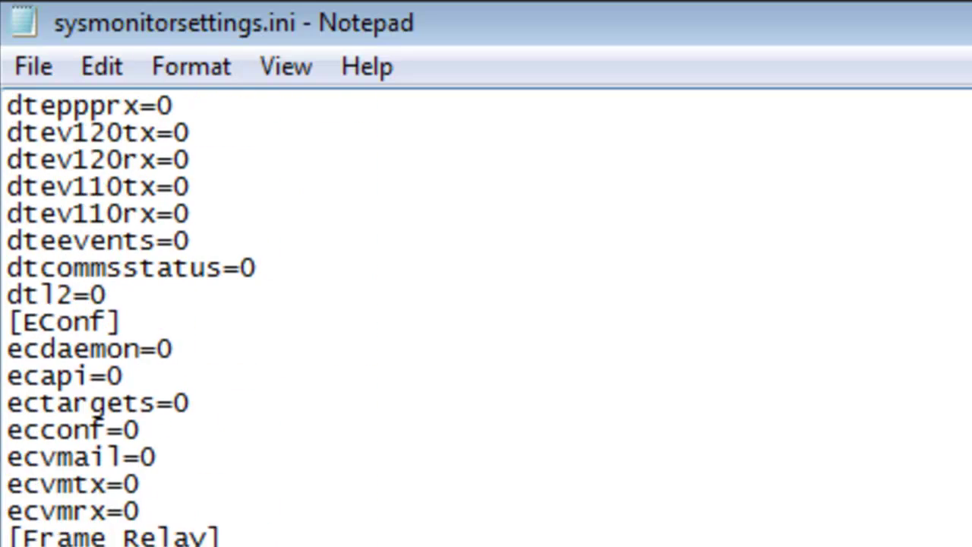
{"action": "scroll", "coordinate": [97, 422], "scroll_direction": "down", "scroll_amount": 10}
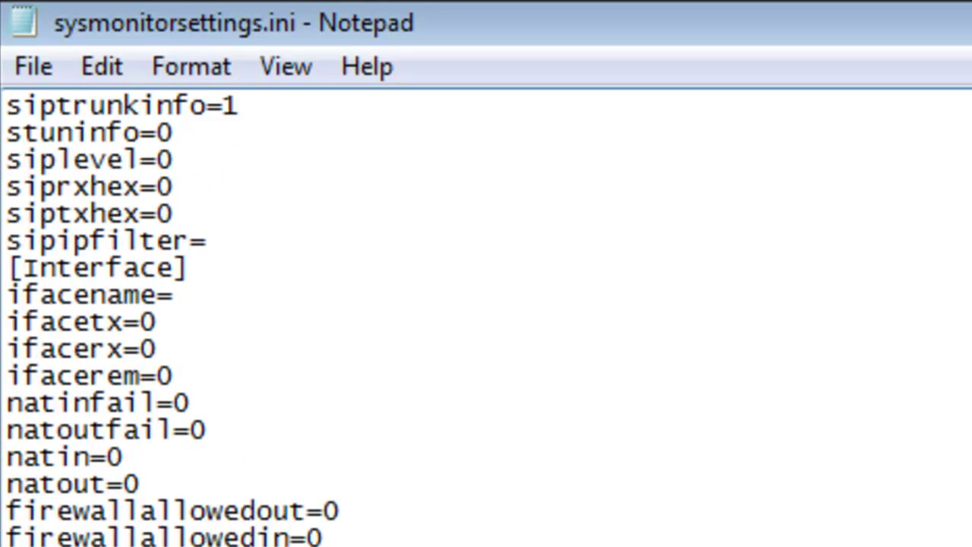
{"action": "scroll", "coordinate": [64, 135], "scroll_direction": "down", "scroll_amount": 10}
{"action": "scroll", "coordinate": [74, 135], "scroll_direction": "down", "scroll_amount": 10}
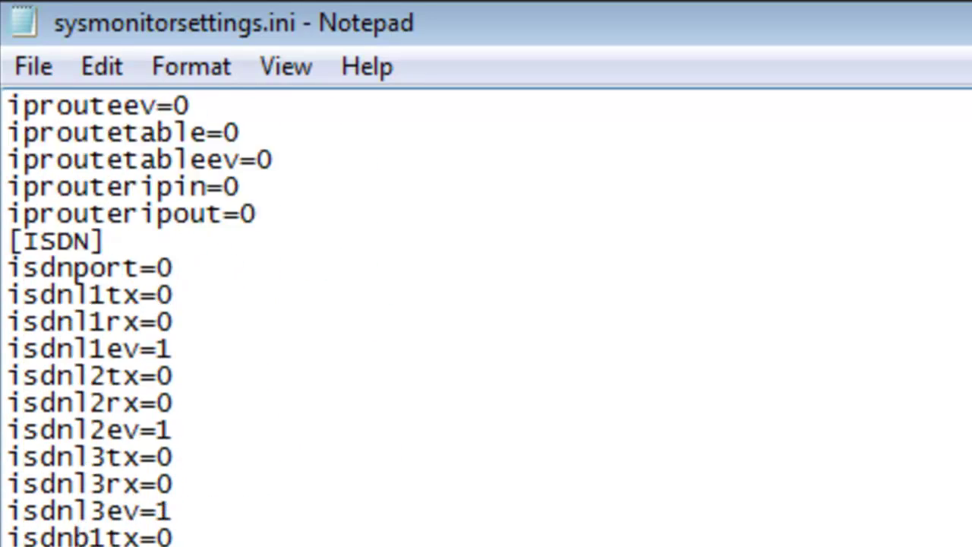
{"action": "scroll", "coordinate": [243, 319], "scroll_direction": "down", "scroll_amount": 10}
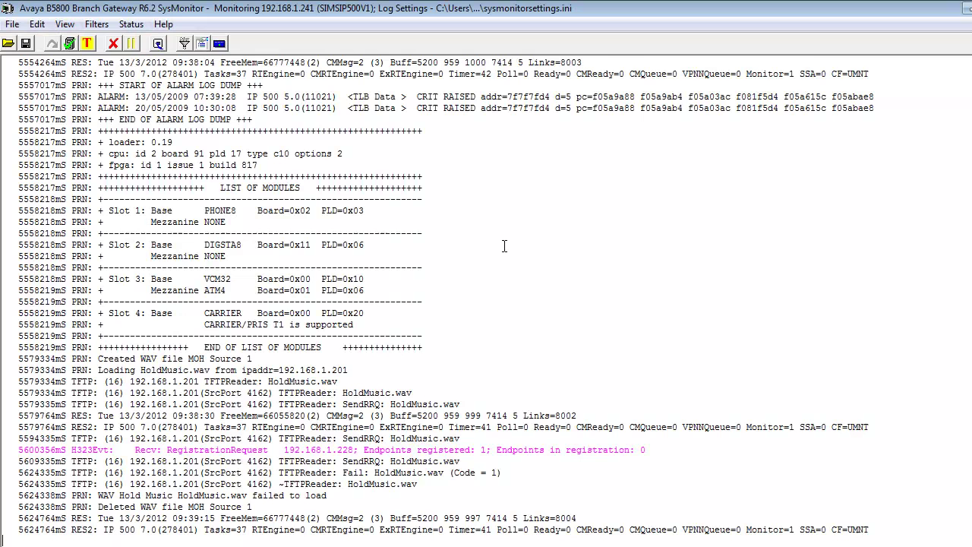
Open SysMonitor's trace options and reset the trace settings and trace colours of all categories to their defaults
{"action": "left_click", "coordinate": [97, 25]}
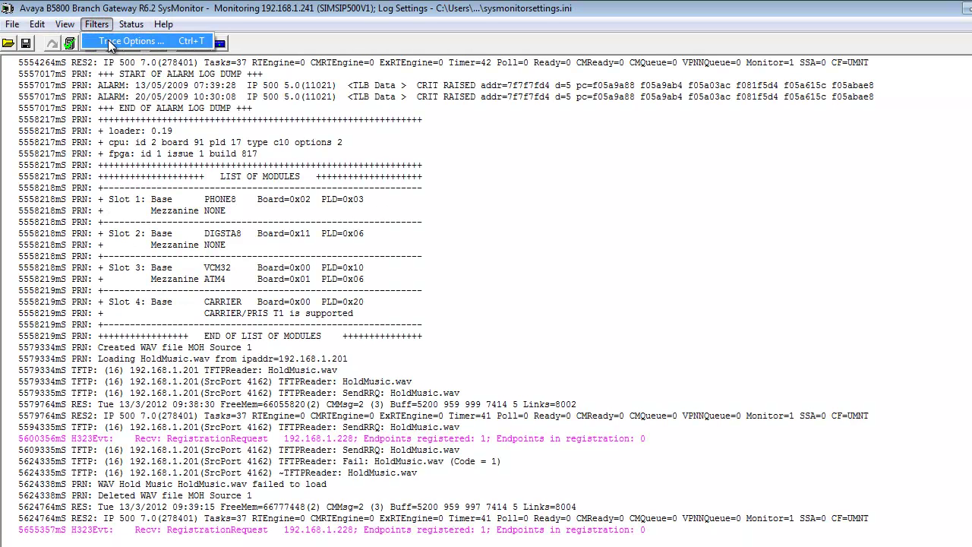
{"action": "left_click", "coordinate": [108, 39]}
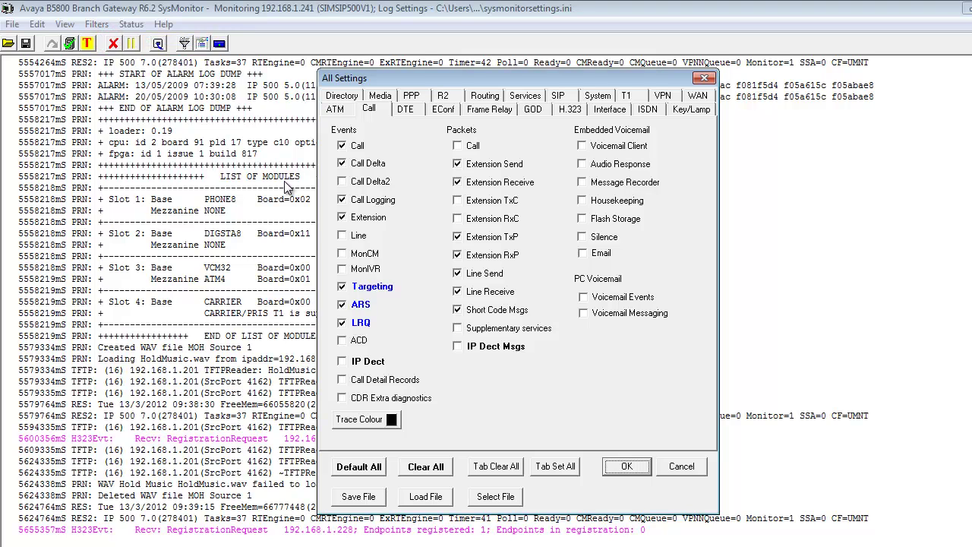
{"action": "left_click", "coordinate": [357, 468]}
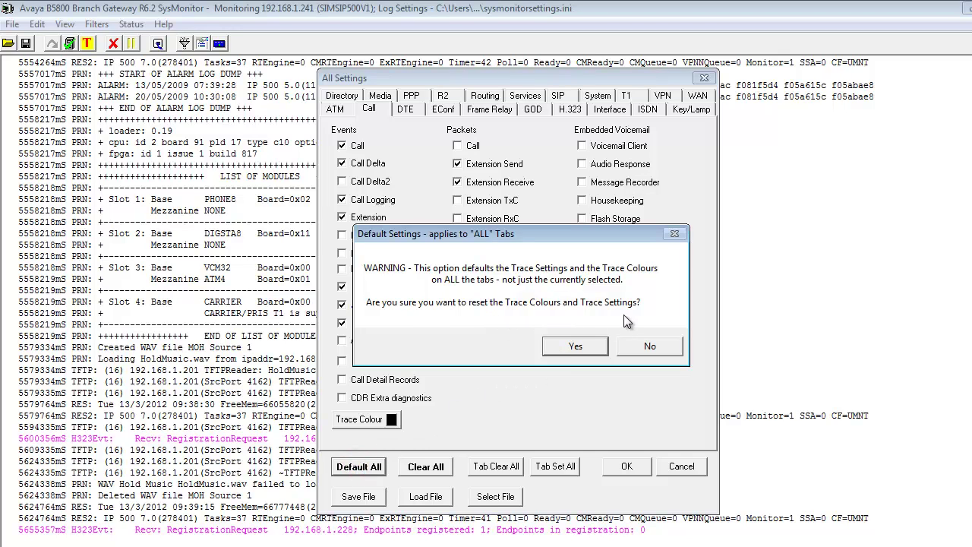
{"action": "left_click", "coordinate": [575, 347]}
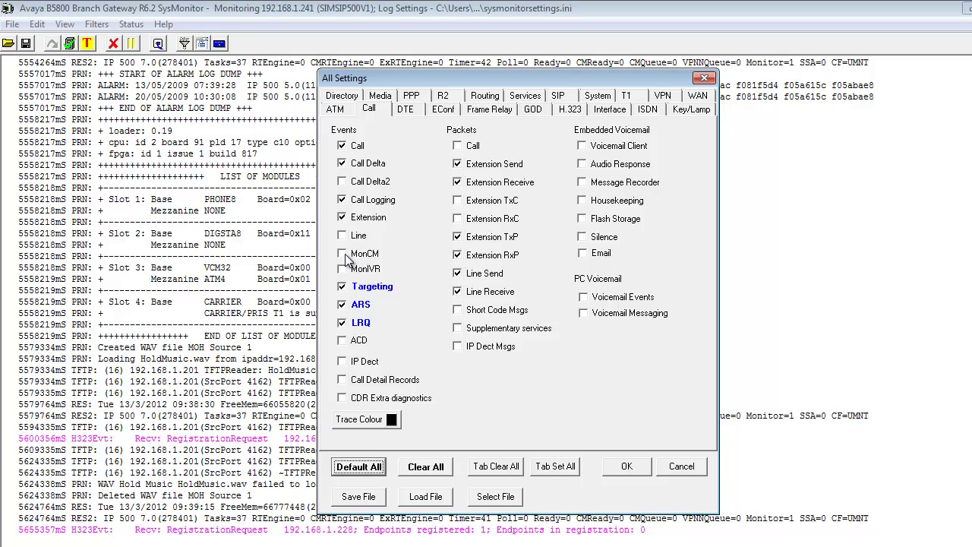
Enable MonCM, Short Code Msgs and every Embedded Voicemail option, from Voicemail Client to Email, in the Call trace settings
{"action": "left_click", "coordinate": [343, 256]}
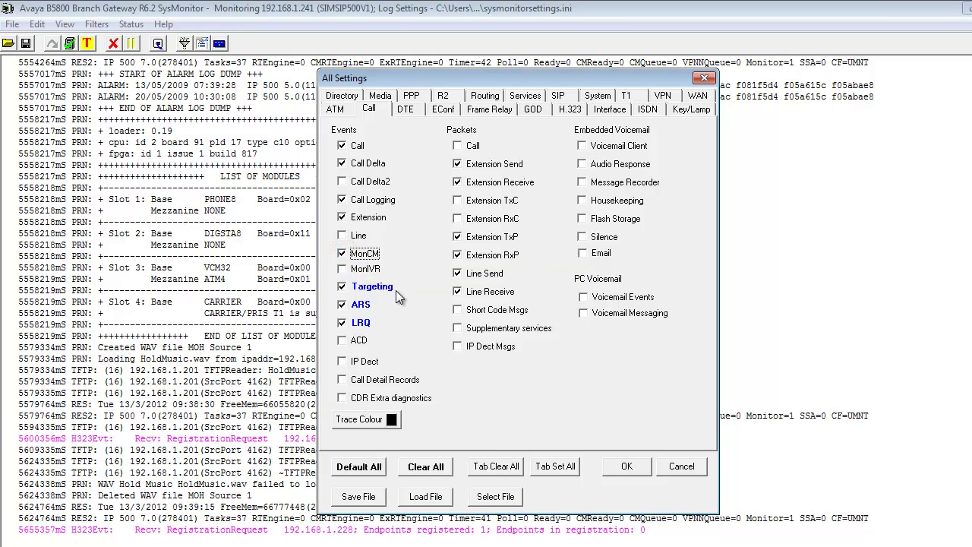
{"action": "left_click", "coordinate": [458, 311]}
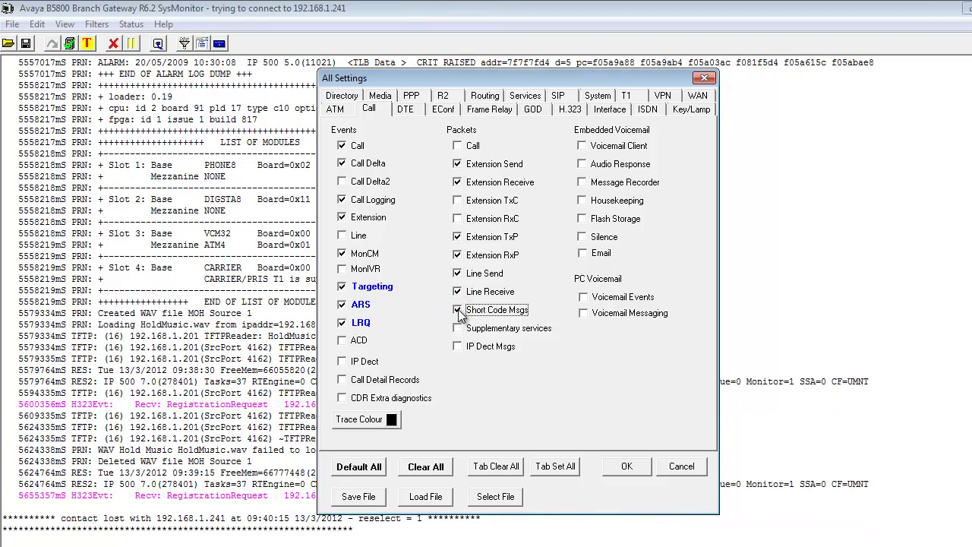
{"action": "left_click", "coordinate": [582, 146]}
{"action": "left_click", "coordinate": [584, 164]}
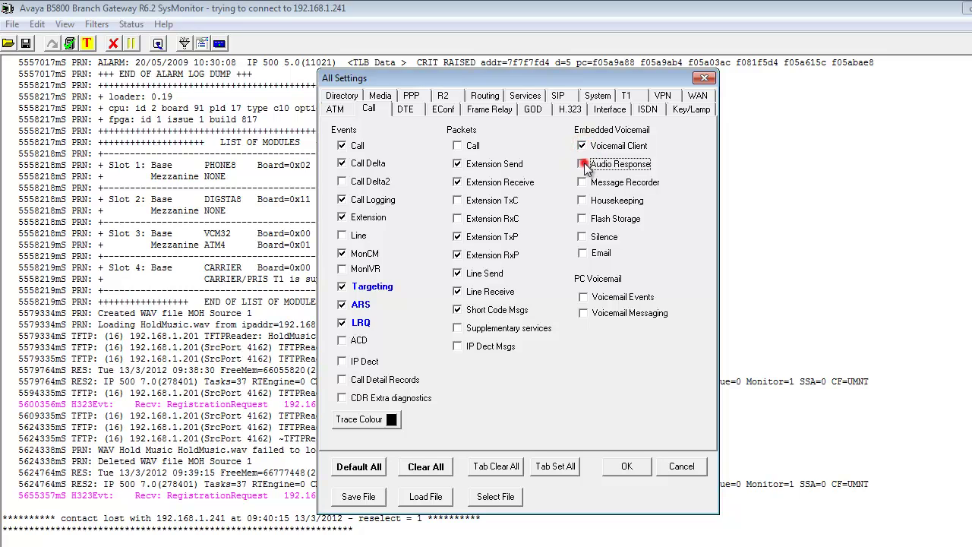
{"action": "left_click", "coordinate": [583, 182]}
{"action": "left_click", "coordinate": [582, 200]}
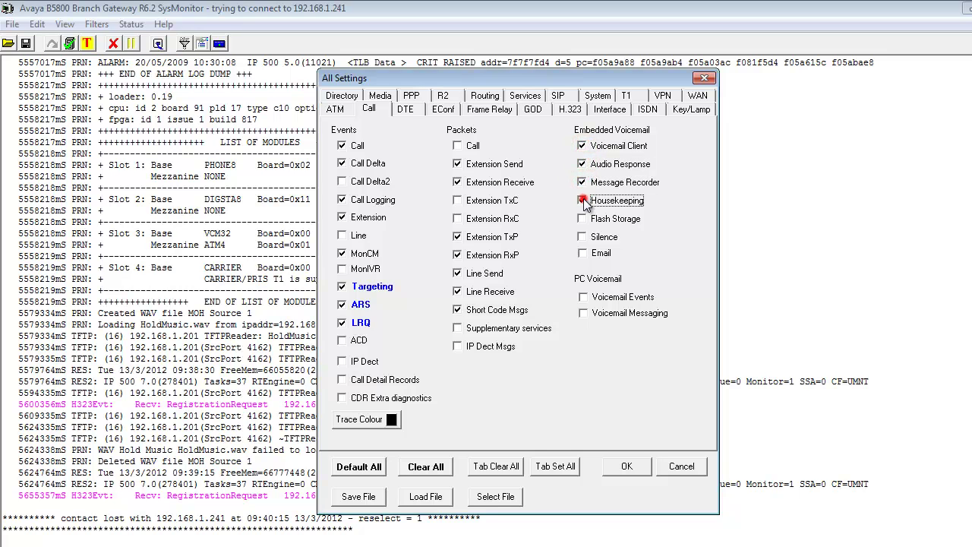
{"action": "left_click", "coordinate": [582, 219]}
{"action": "left_click", "coordinate": [582, 237]}
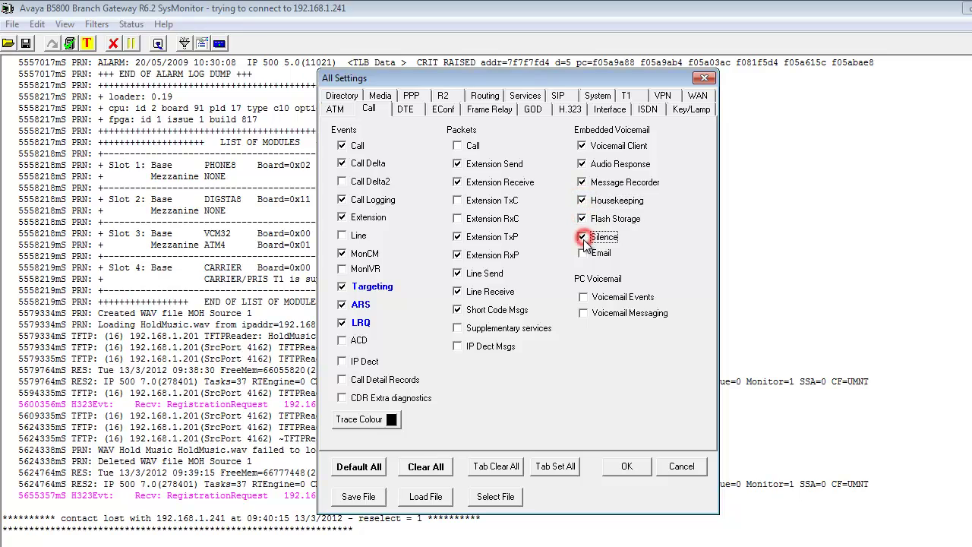
{"action": "left_click", "coordinate": [582, 253]}
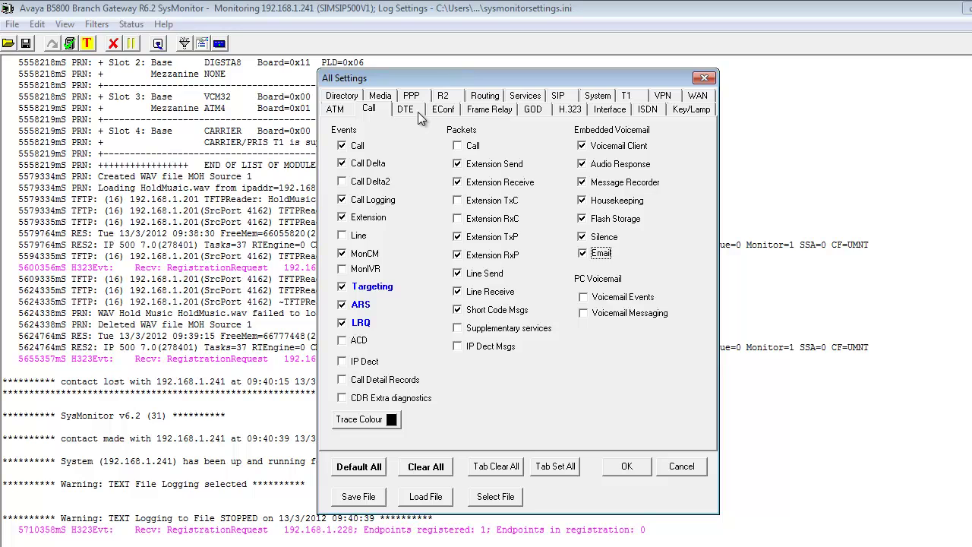
Enable the Channel, CM Line and I/O options in the ATM trace settings
{"action": "left_click", "coordinate": [338, 109]}
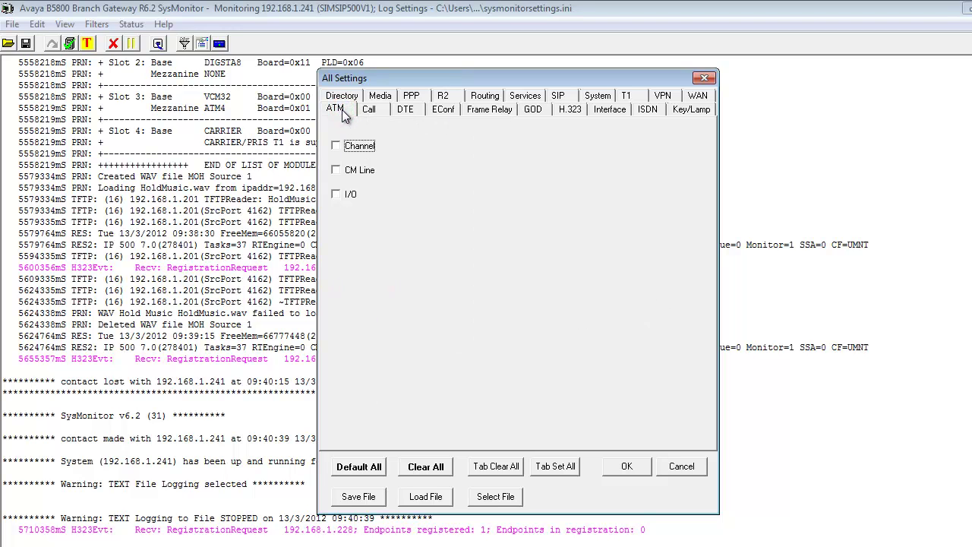
{"action": "left_click", "coordinate": [340, 151]}
{"action": "left_click", "coordinate": [337, 171]}
{"action": "left_click", "coordinate": [337, 194]}
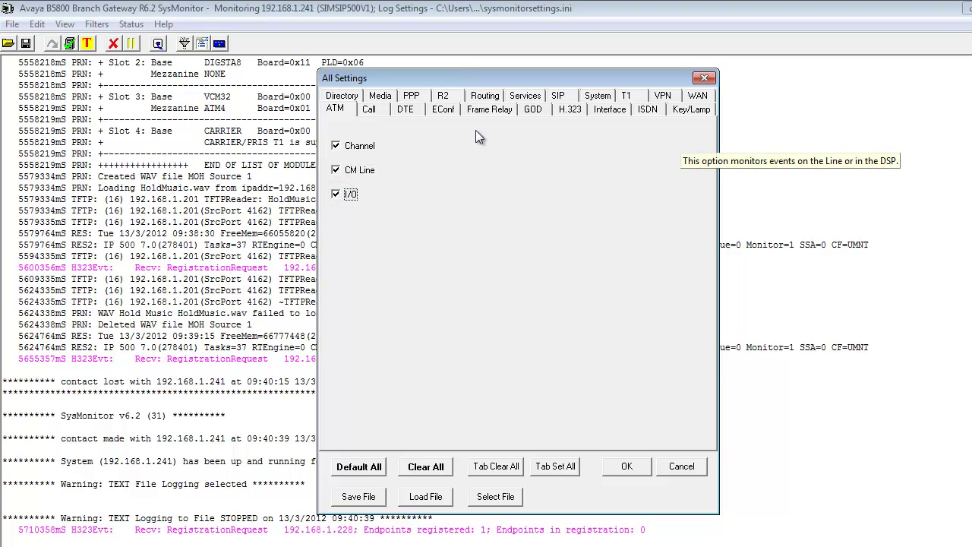
Enable every H.323 trace option with red as the trace colour, and enable every ISDN trace option
{"action": "left_click", "coordinate": [563, 109]}
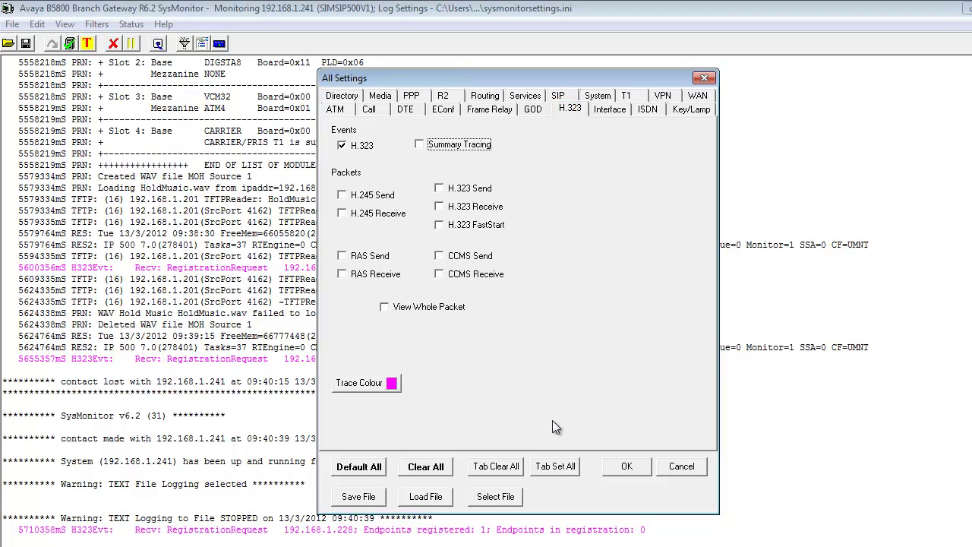
{"action": "left_click", "coordinate": [559, 469]}
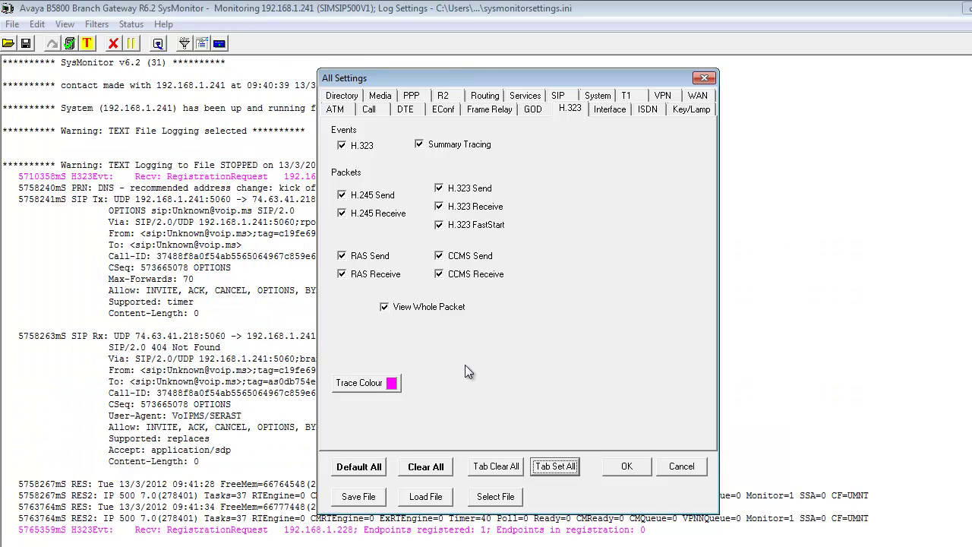
{"action": "left_click", "coordinate": [385, 385]}
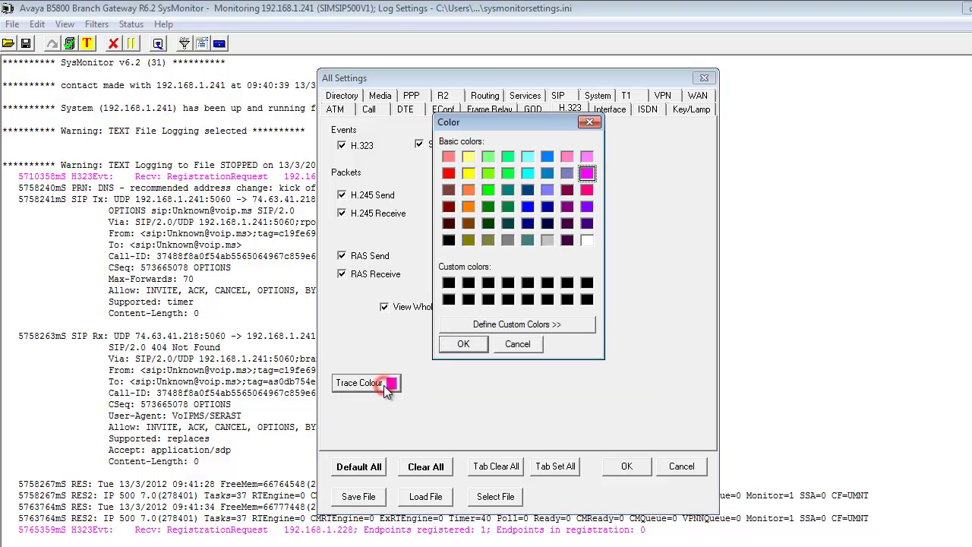
{"action": "left_click", "coordinate": [449, 171]}
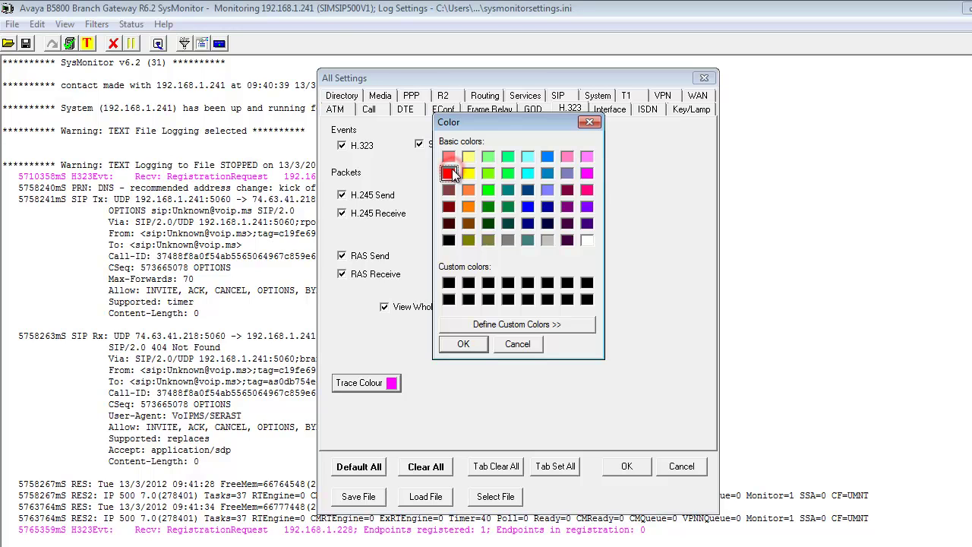
{"action": "left_click", "coordinate": [476, 344]}
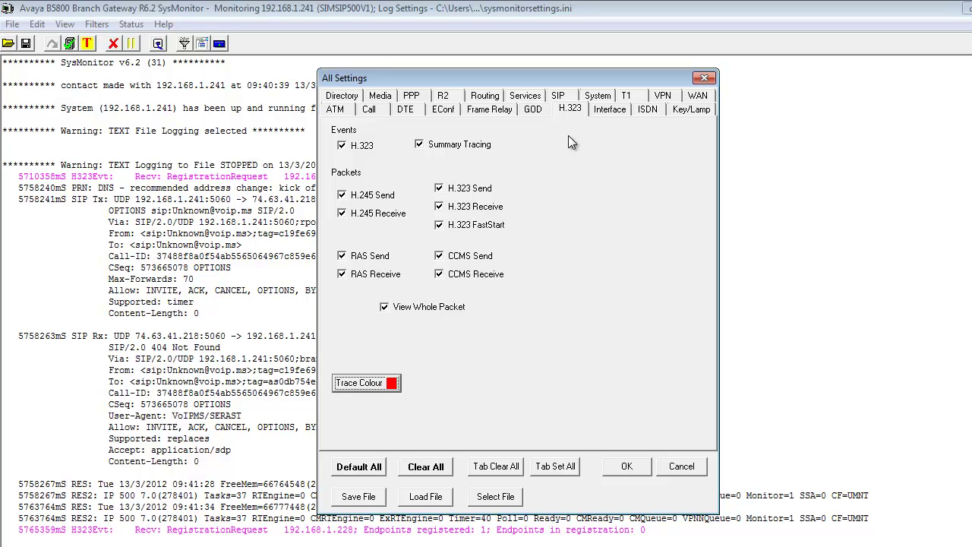
{"action": "left_click", "coordinate": [643, 111]}
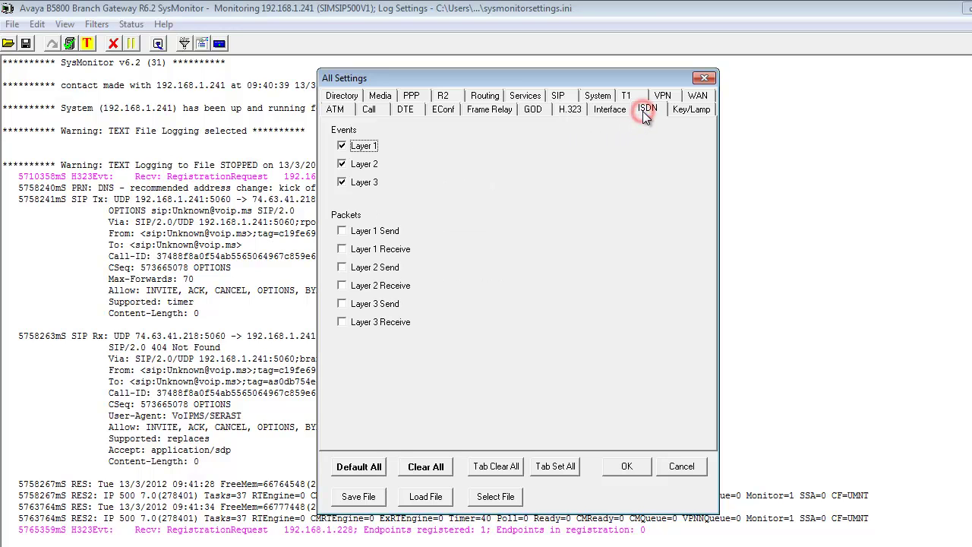
{"action": "left_click", "coordinate": [559, 465]}
Enable VoIP events at High and the Fast Start Info and Primitives VoIP packets in the Media trace settings
{"action": "left_click", "coordinate": [382, 101]}
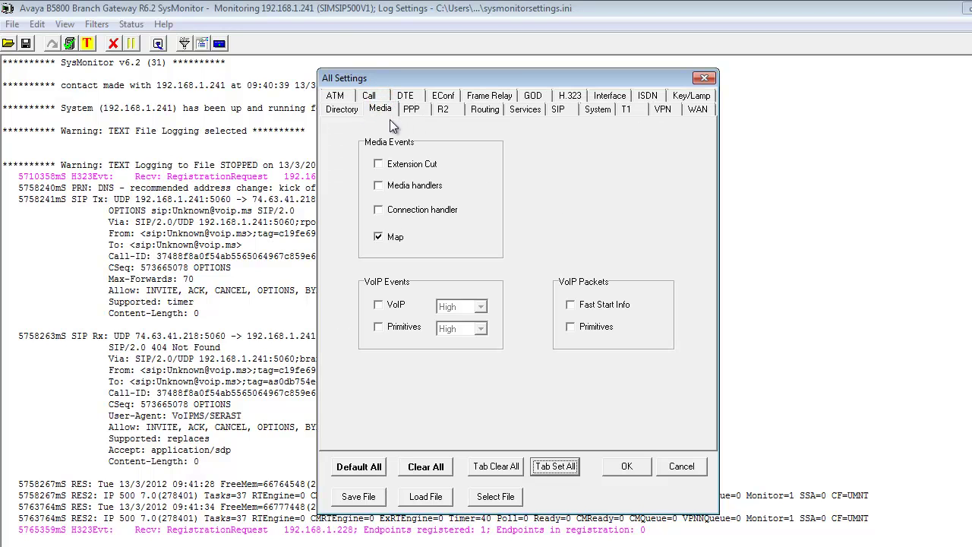
{"action": "left_click", "coordinate": [394, 305]}
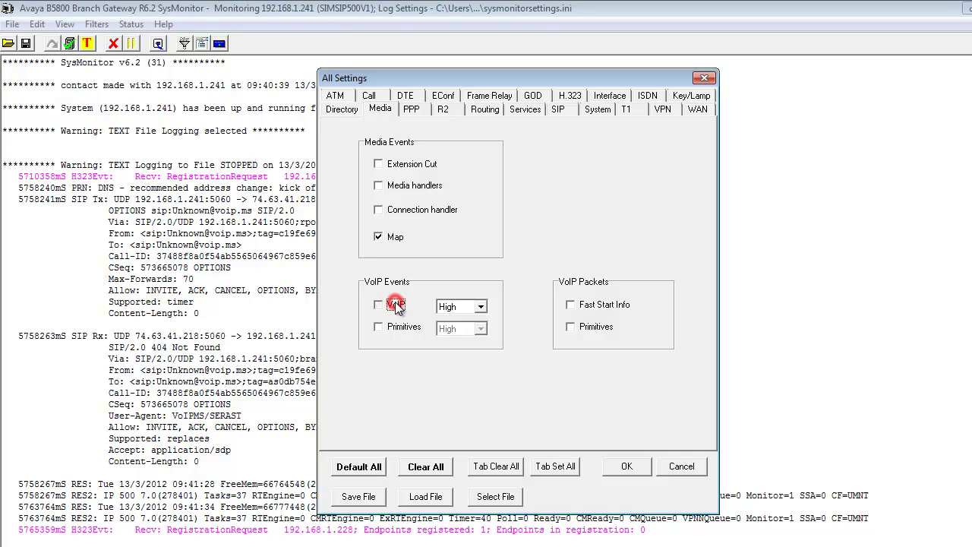
{"action": "left_click", "coordinate": [481, 306]}
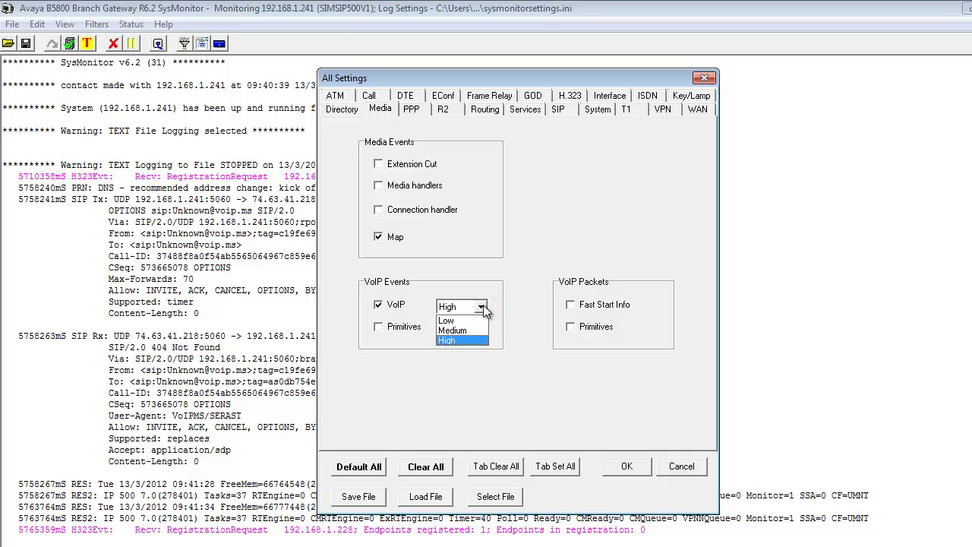
{"action": "left_click", "coordinate": [479, 339]}
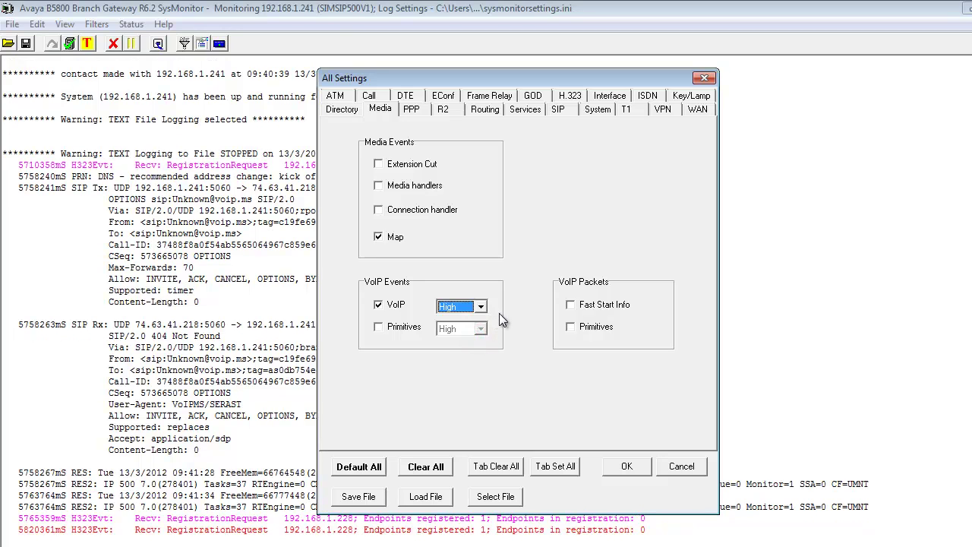
{"action": "left_click", "coordinate": [570, 305]}
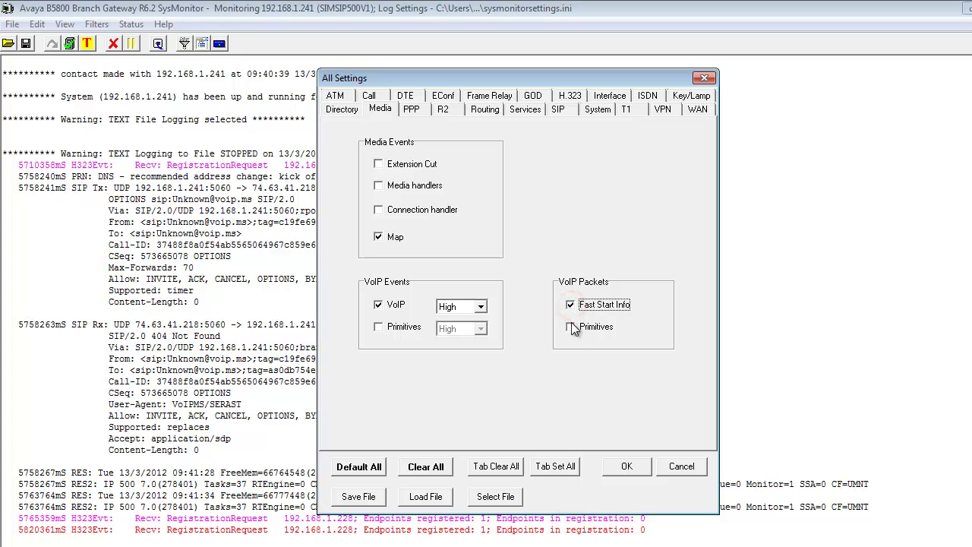
{"action": "left_click", "coordinate": [571, 328]}
Enable the FileSys, HTTP and Memory Card Commands options in the Services trace settings
{"action": "left_click", "coordinate": [525, 110]}
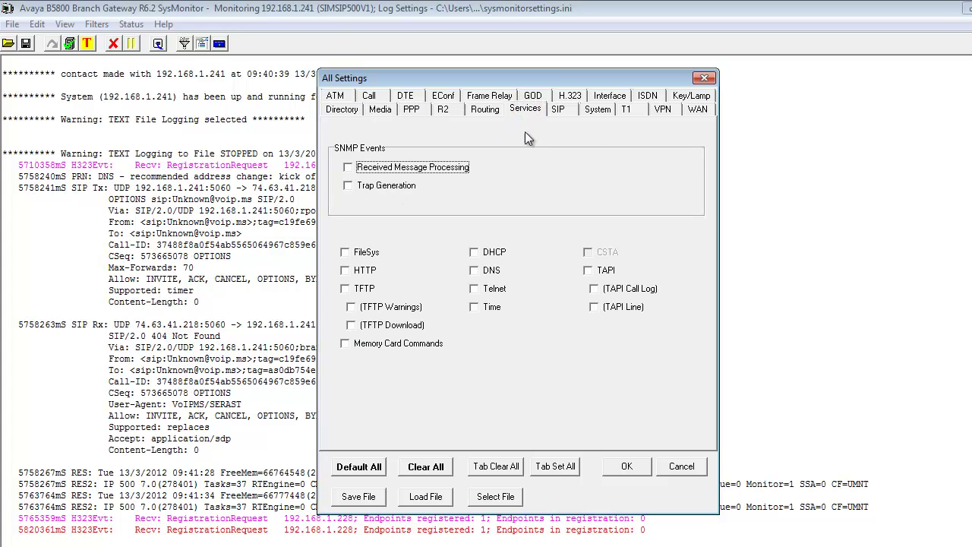
{"action": "left_click", "coordinate": [369, 253]}
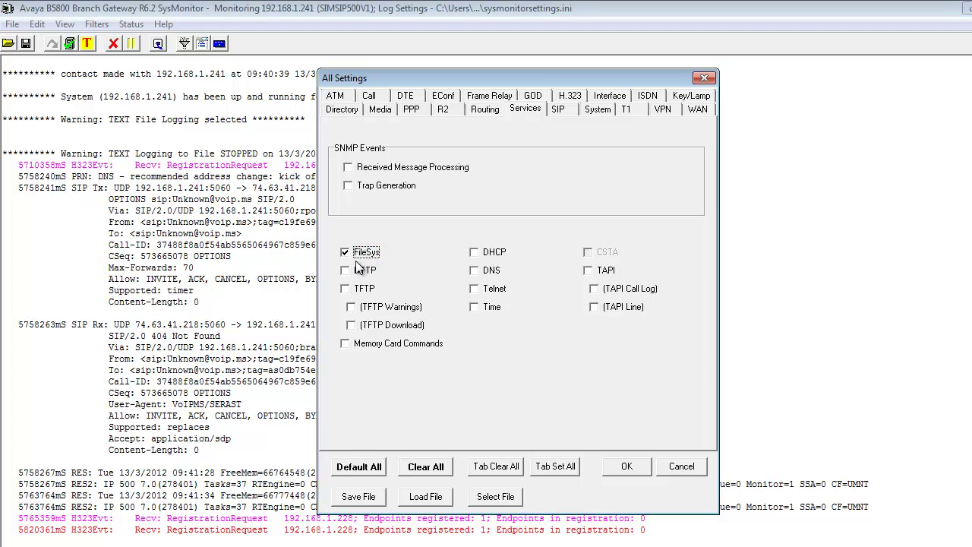
{"action": "left_click", "coordinate": [351, 273]}
{"action": "left_click", "coordinate": [368, 346]}
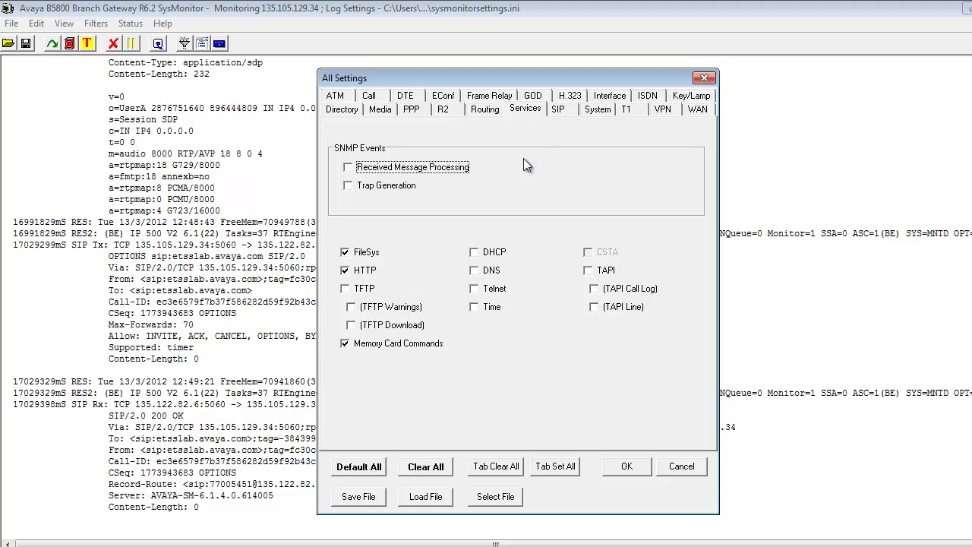
Enable Sip events in the SIP trace settings and set their level to Low
{"action": "left_click", "coordinate": [558, 111]}
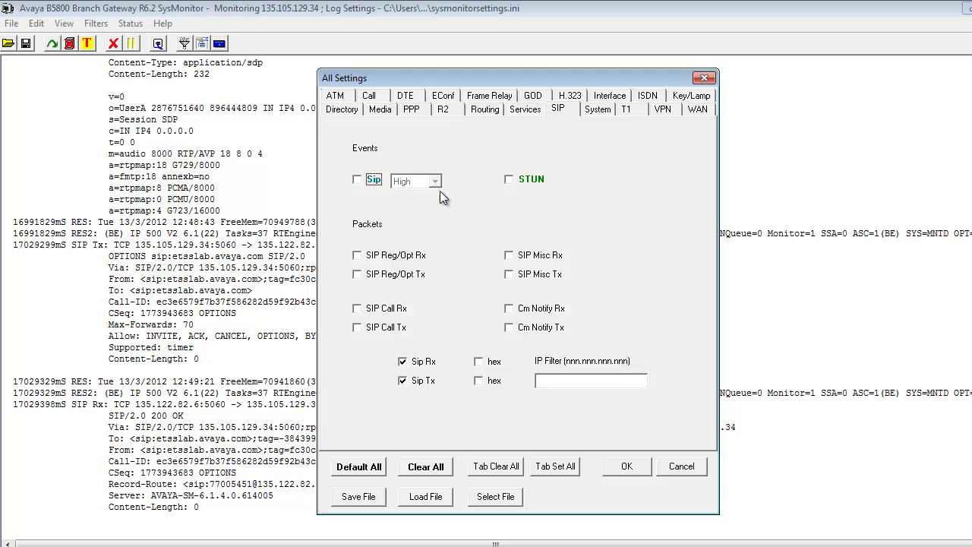
{"action": "left_click", "coordinate": [357, 180]}
{"action": "left_click", "coordinate": [436, 182]}
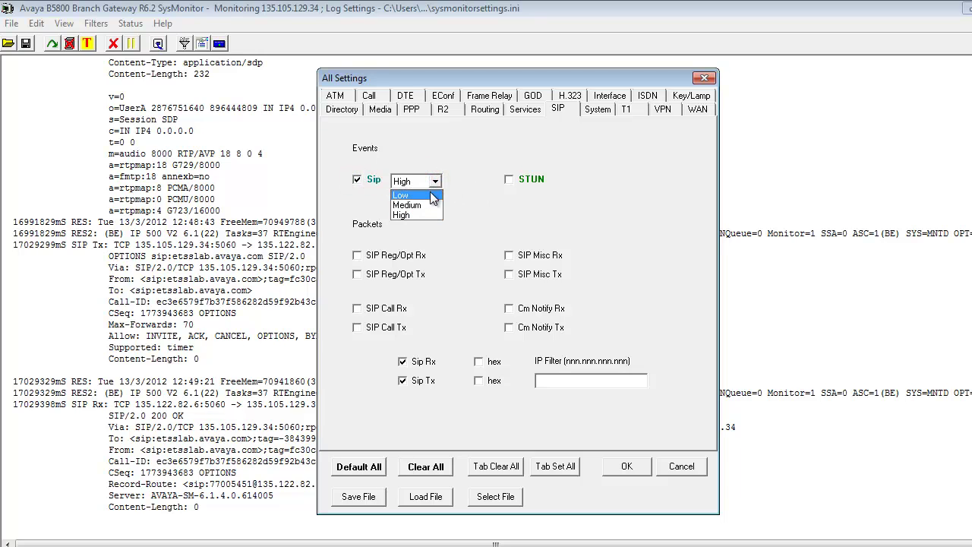
{"action": "left_click", "coordinate": [432, 195]}
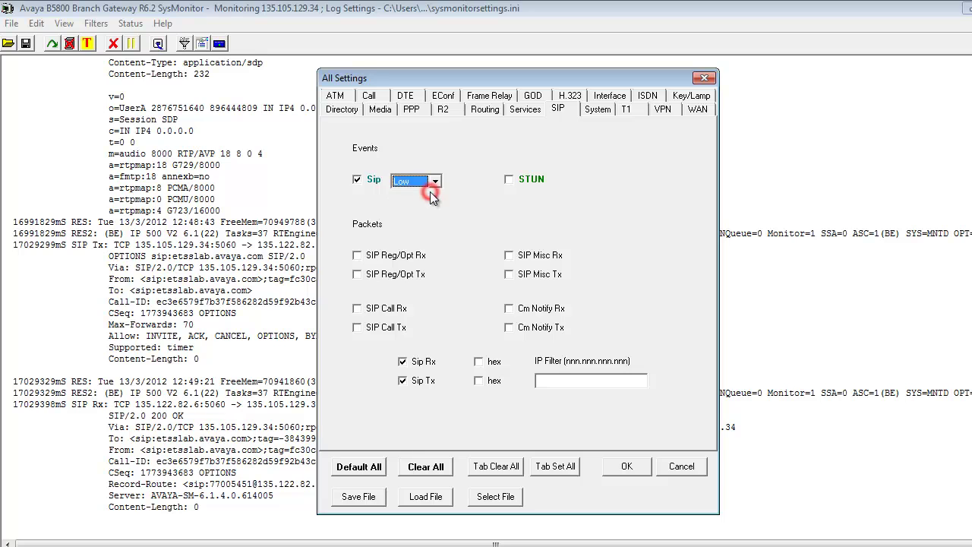
Set the trace colour of Sip Rx packets to orange and that of Sip Tx packets to green
{"action": "right_click", "coordinate": [443, 358]}
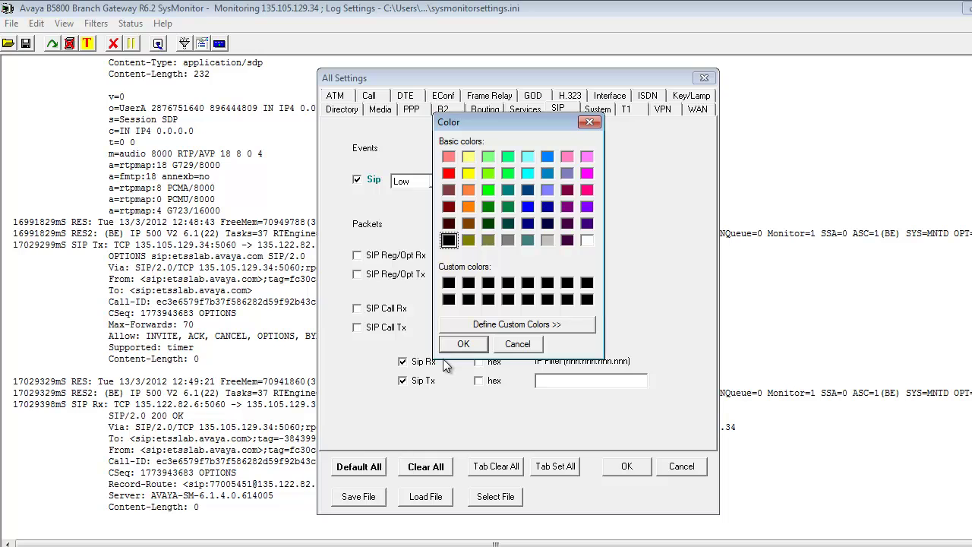
{"action": "left_click", "coordinate": [469, 207]}
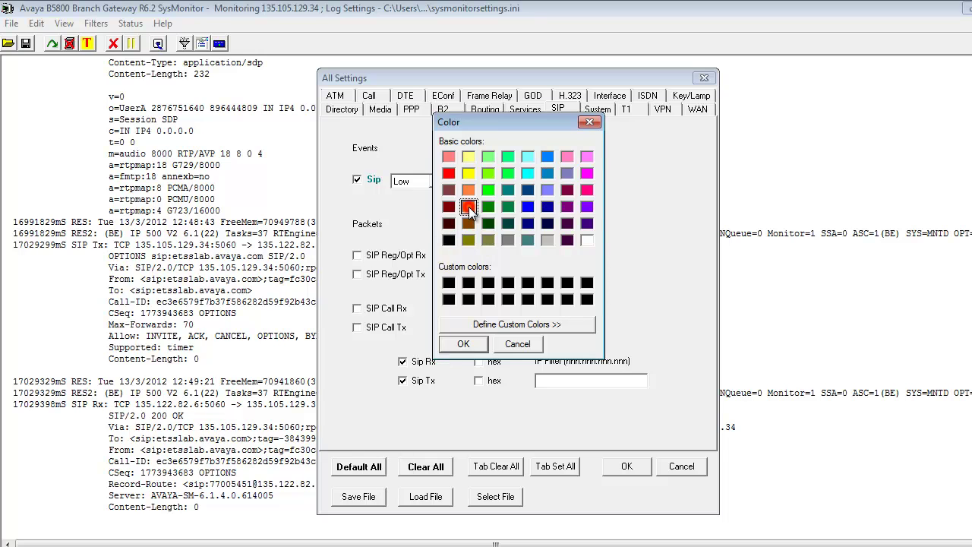
{"action": "left_click", "coordinate": [463, 345]}
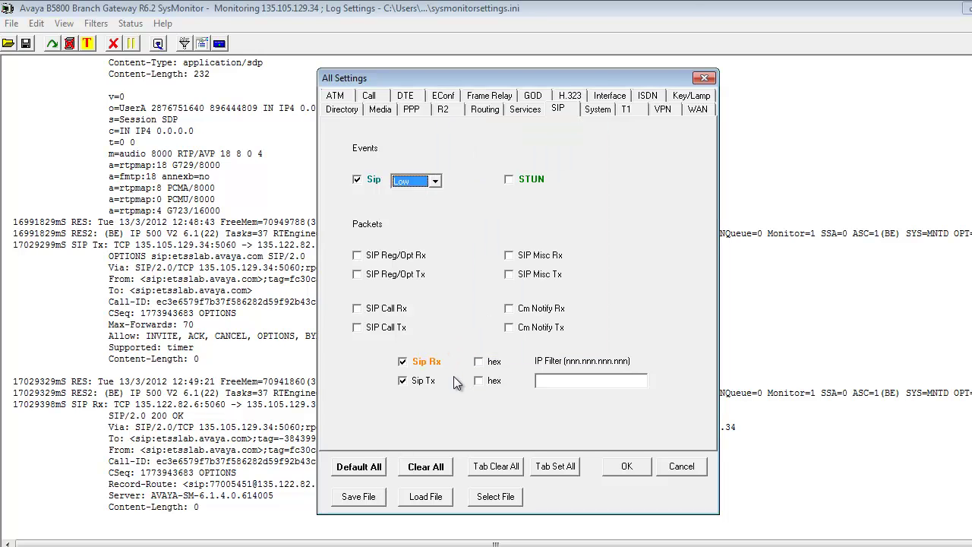
{"action": "left_click", "coordinate": [452, 379]}
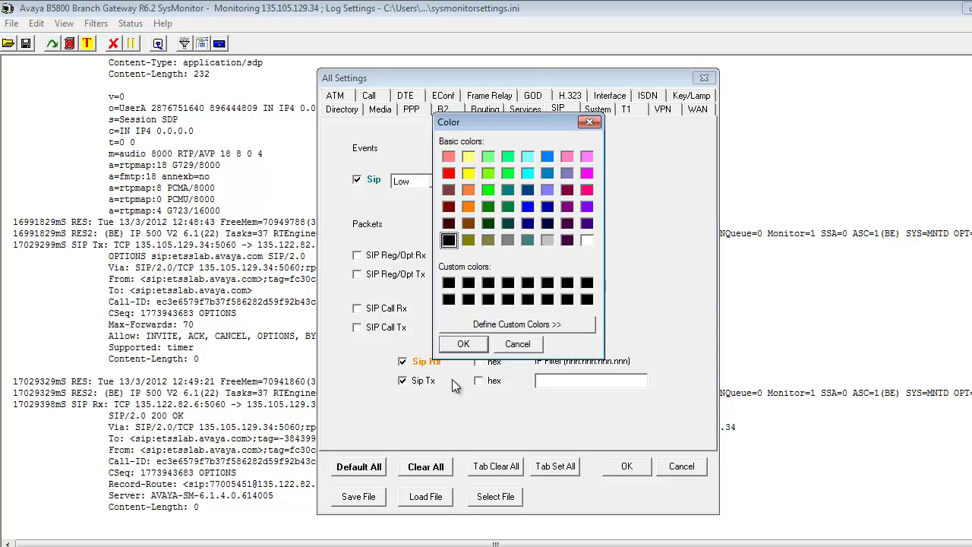
{"action": "left_click", "coordinate": [488, 203]}
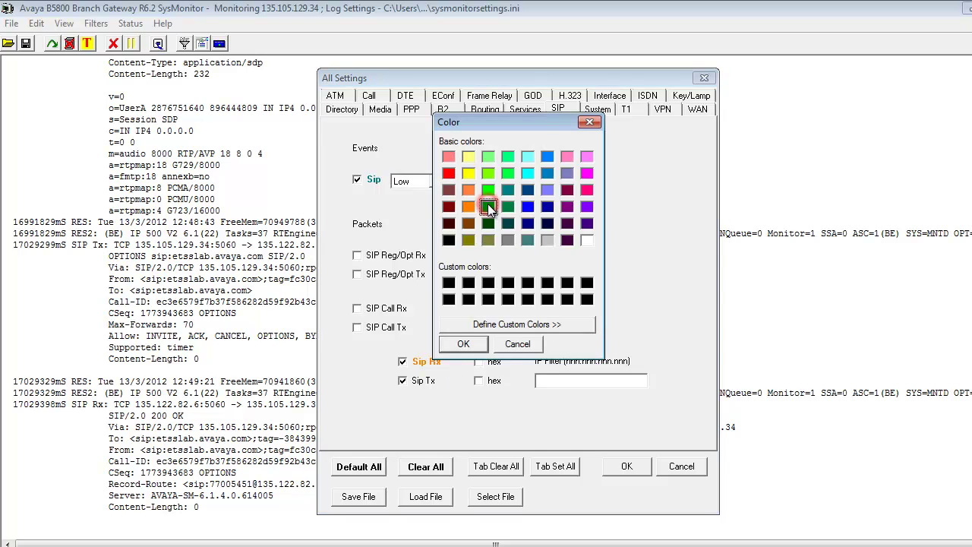
{"action": "left_click", "coordinate": [464, 343]}
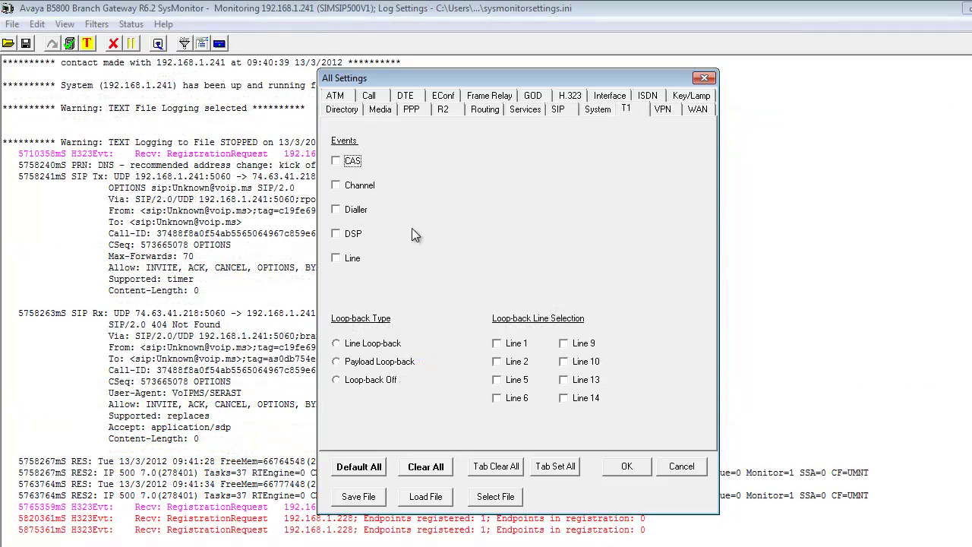
Enable the CAS, Channel, Dialler, DSP and Line events in the T1 trace settings and apply all trace options
{"action": "left_click", "coordinate": [337, 161]}
{"action": "left_click", "coordinate": [336, 185]}
{"action": "left_click", "coordinate": [336, 209]}
{"action": "left_click", "coordinate": [337, 235]}
{"action": "left_click", "coordinate": [336, 259]}
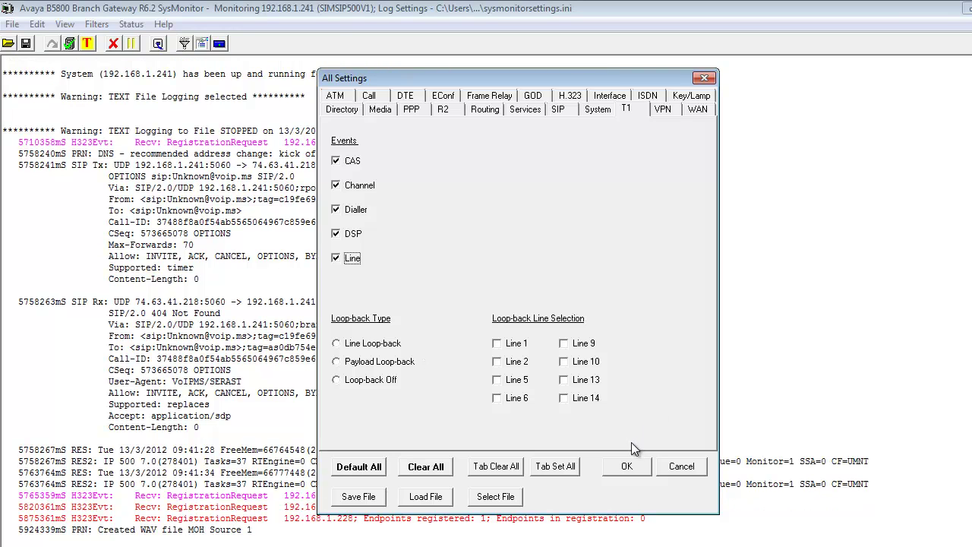
{"action": "left_click", "coordinate": [626, 465]}
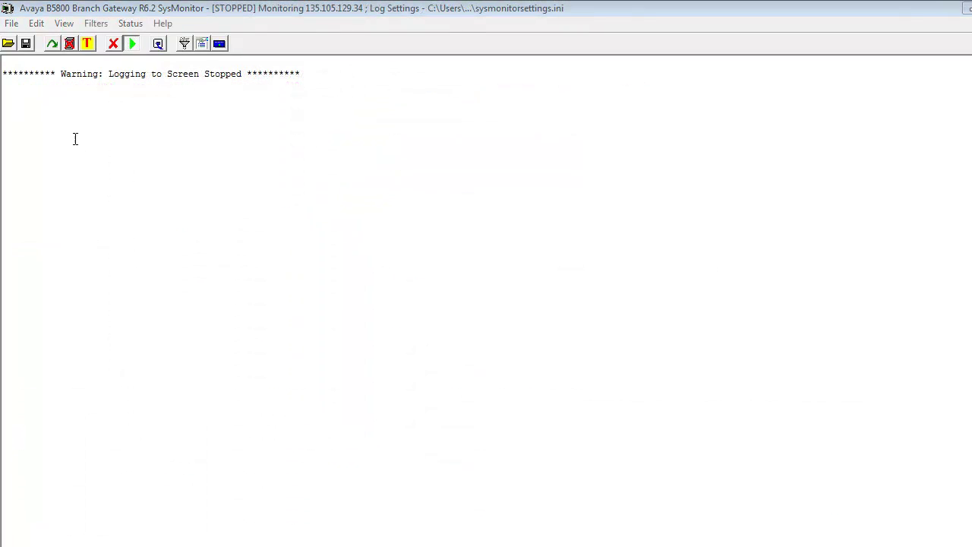
Open the log preferences and use Every 'n' Hours, a 1-hour interval, 10-minute status reports and the log file c:\temp\customersysmon.txt
{"action": "left_click", "coordinate": [11, 23]}
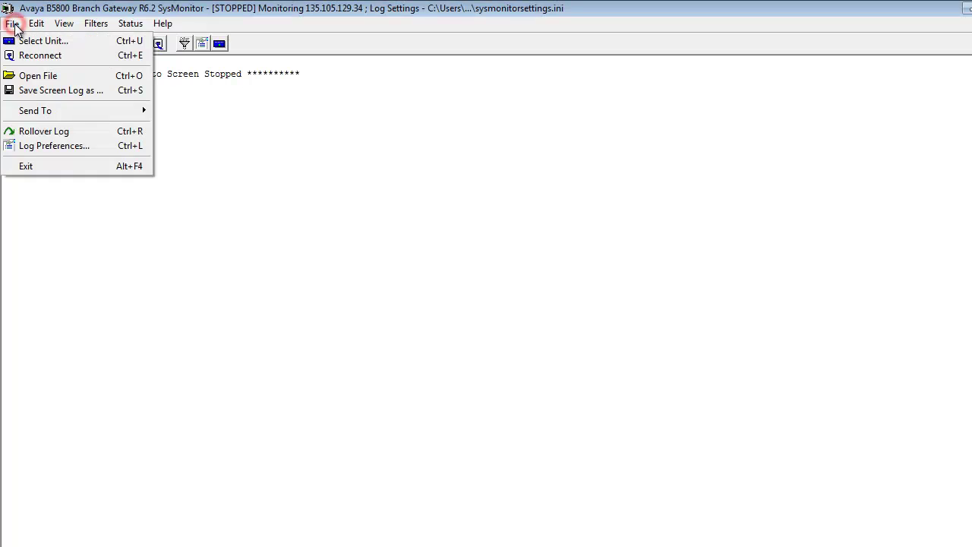
{"action": "left_click", "coordinate": [63, 145]}
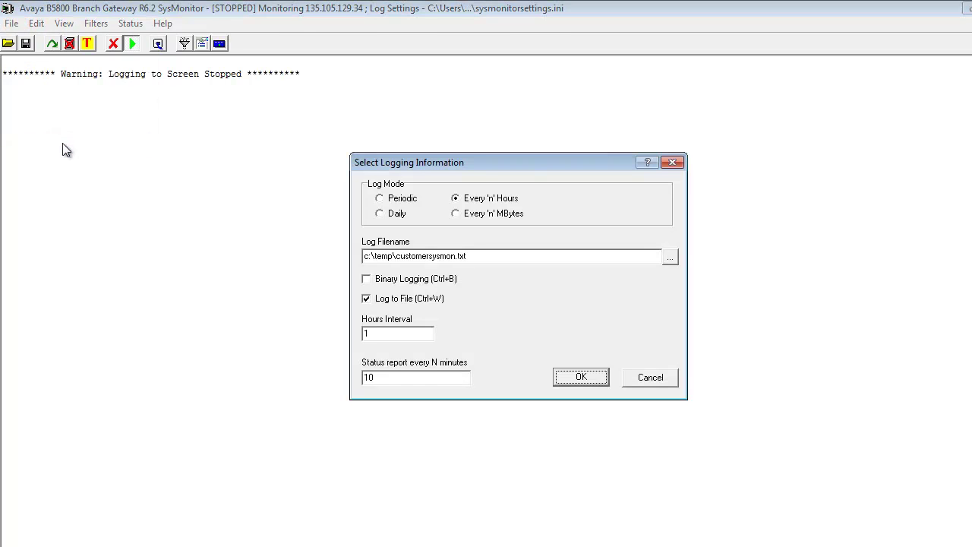
{"action": "left_click", "coordinate": [516, 197]}
{"action": "left_click", "coordinate": [424, 330]}
{"action": "left_click", "coordinate": [405, 376]}
{"action": "left_click", "coordinate": [480, 255]}
{"action": "left_click", "coordinate": [668, 256]}
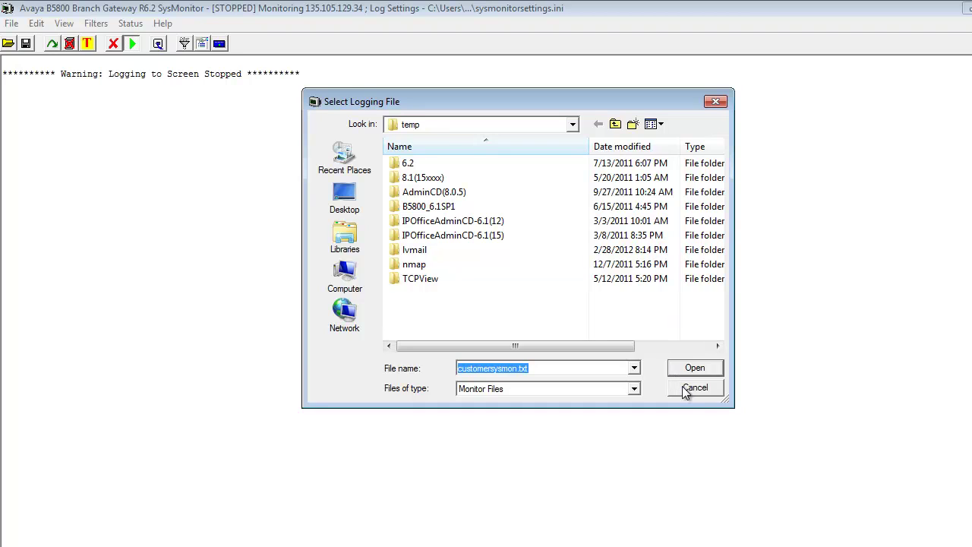
{"action": "left_click", "coordinate": [691, 388]}
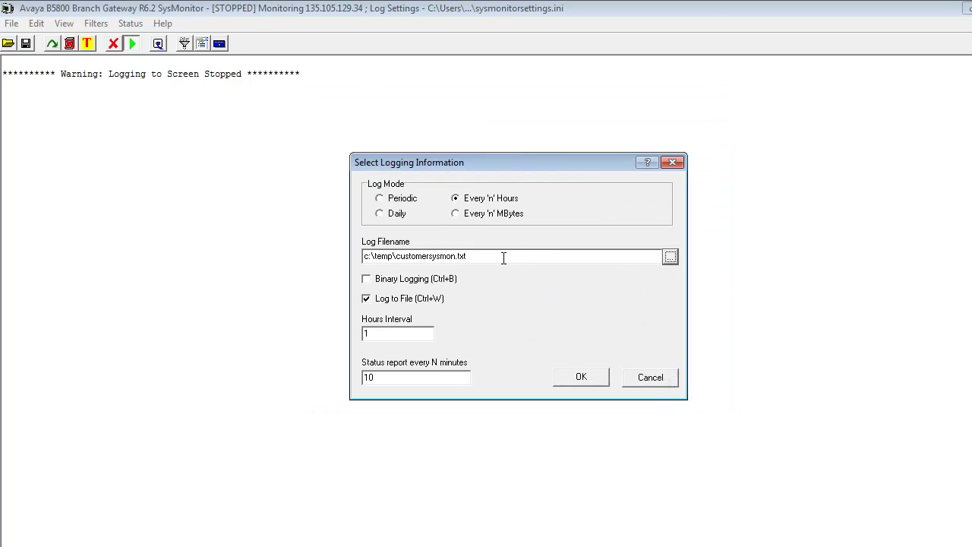
Disable Log to File, enable Binary Logging and highlight the mon extension in the log filename
{"action": "left_click", "coordinate": [429, 296]}
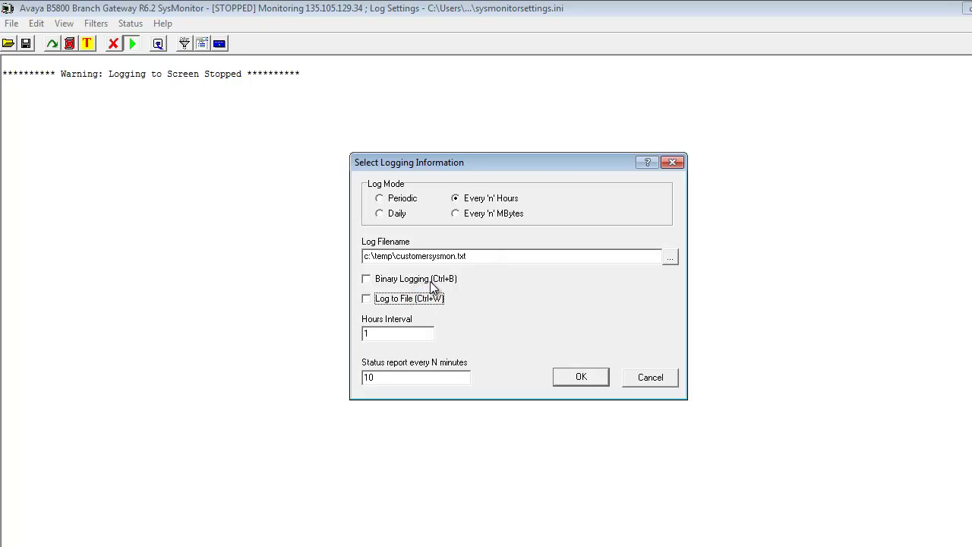
{"action": "left_click", "coordinate": [431, 280]}
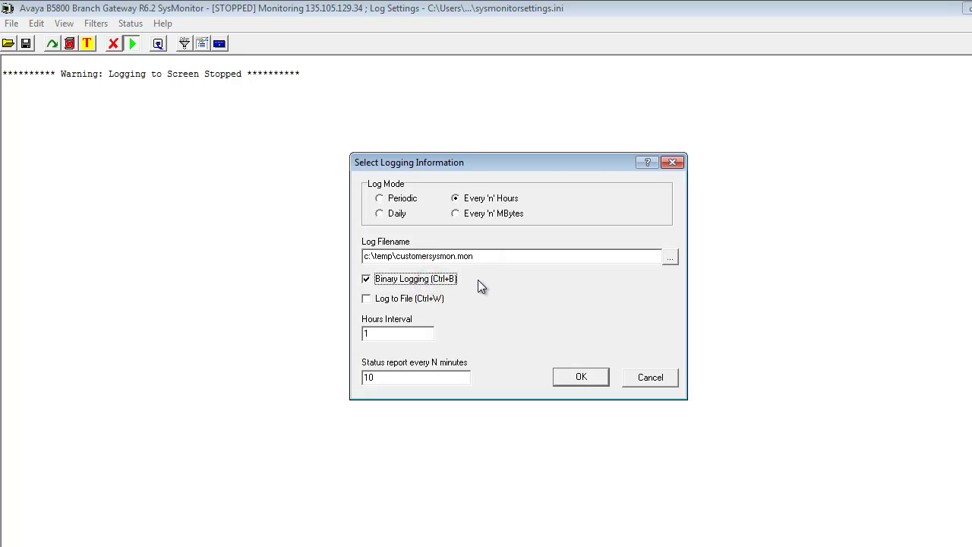
{"action": "left_click", "coordinate": [475, 256]}
{"action": "left_click_drag", "start_coordinate": [456, 257], "coordinate": [471, 257]}
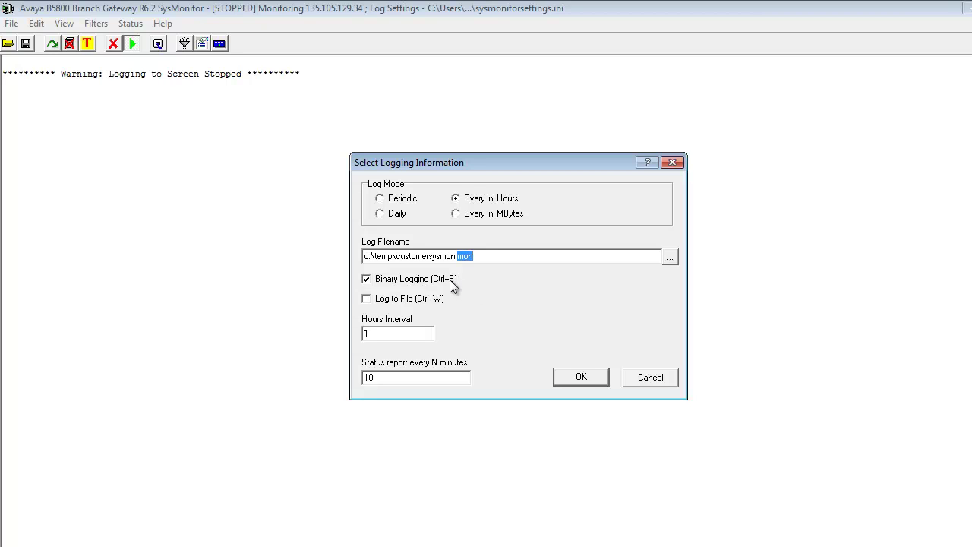
Turn off Binary Logging, turn on Log to File and apply the logging preferences
{"action": "left_click", "coordinate": [451, 280]}
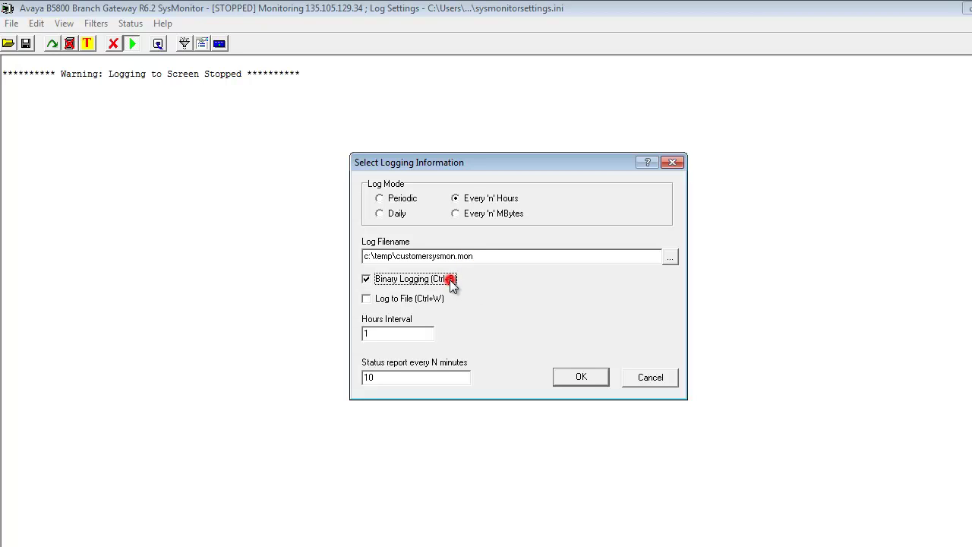
{"action": "left_click", "coordinate": [425, 300]}
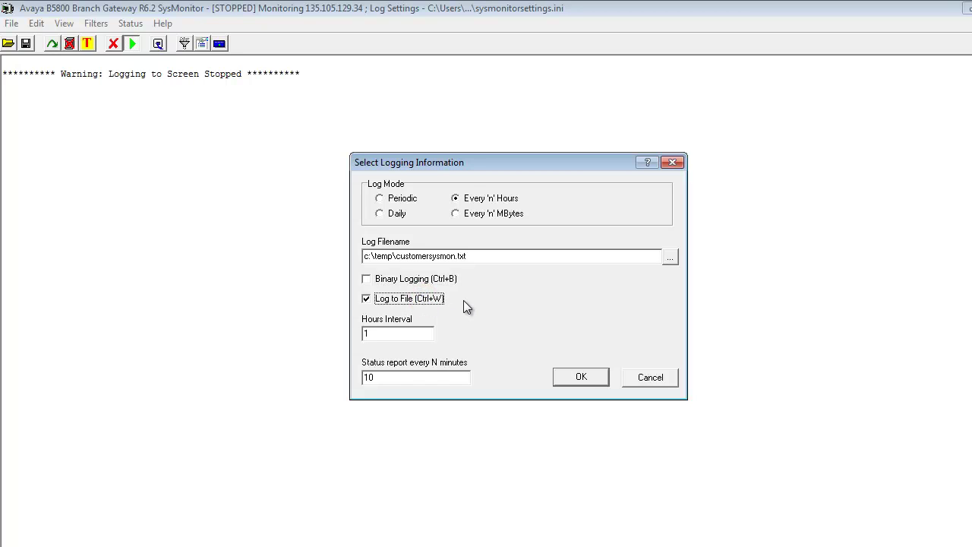
{"action": "left_click", "coordinate": [561, 377]}
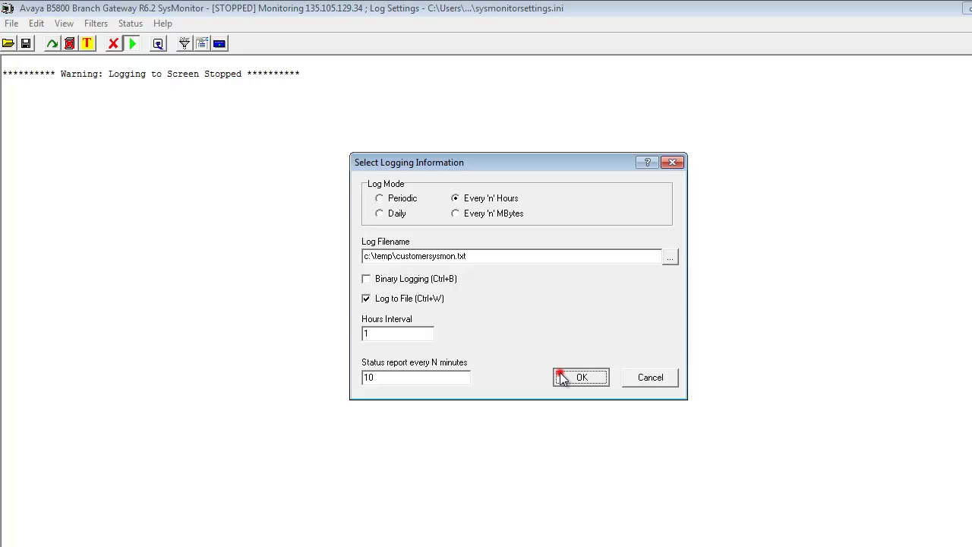